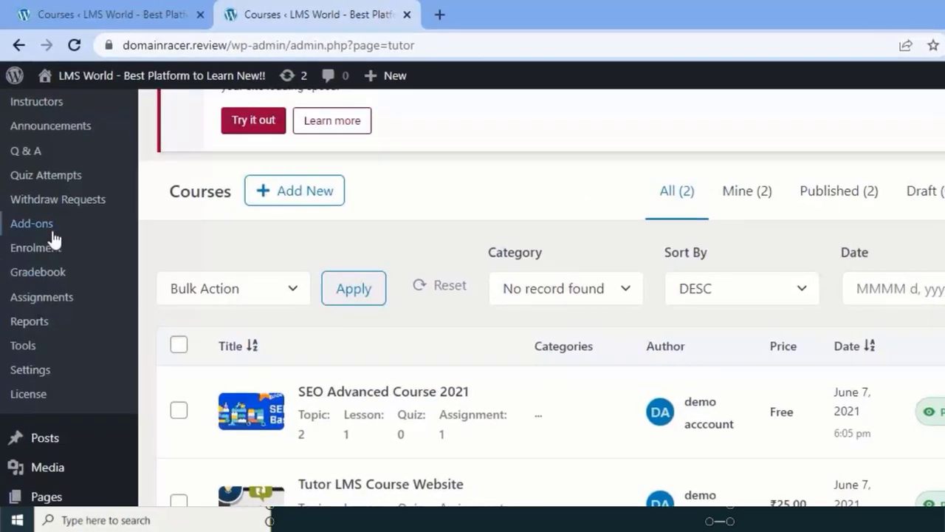
Step: Turn on the Zoom Integration toggle in the Tutor LMS Pro Add-ons list
scroll(72, 236, up, 3)
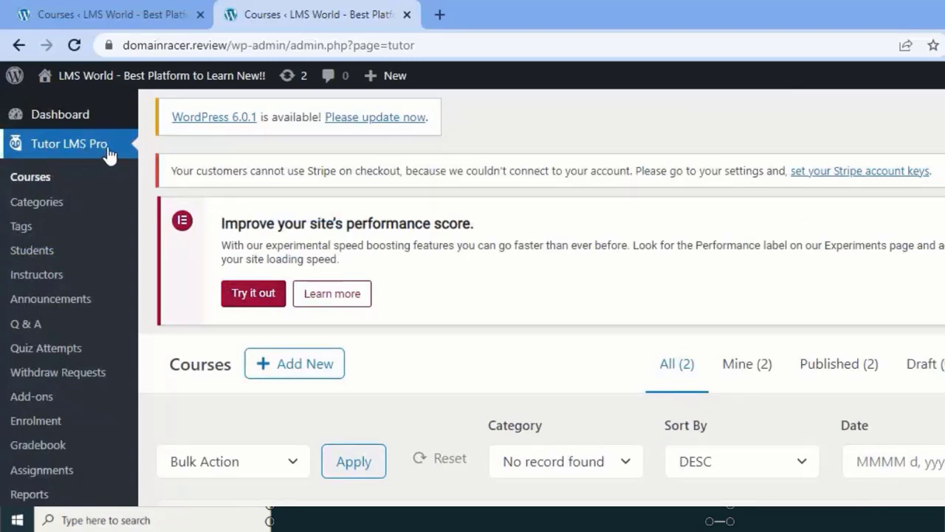
click(40, 403)
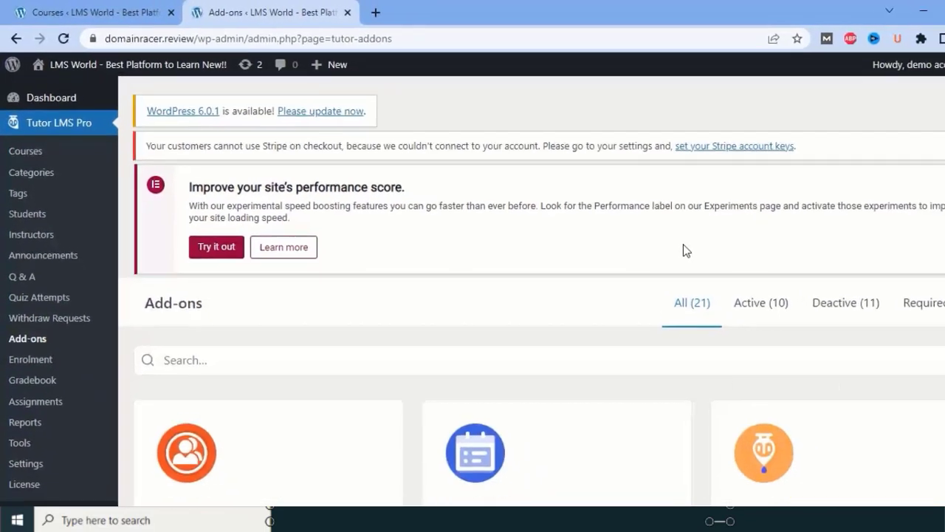
scroll(639, 245, down, 10)
scroll(639, 246, down, 5)
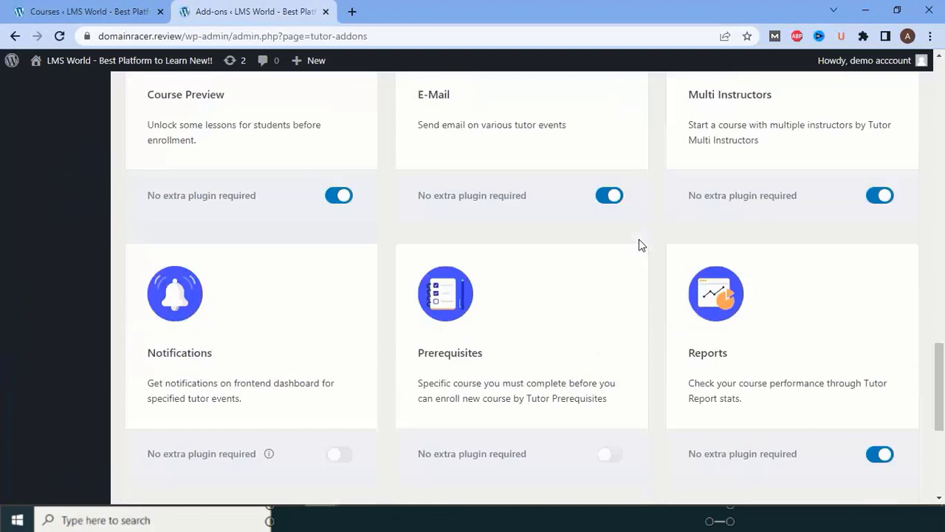
scroll(640, 245, down, 3)
scroll(640, 245, down, 2)
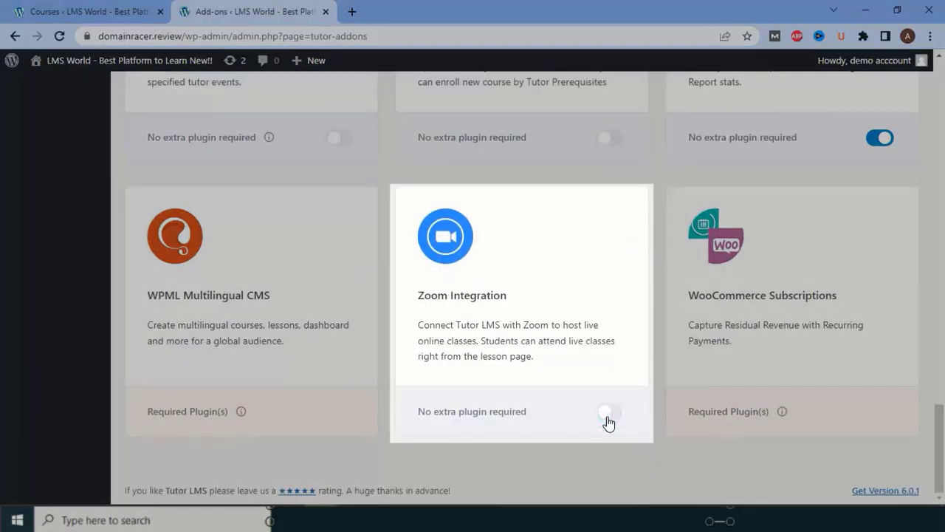
click(607, 418)
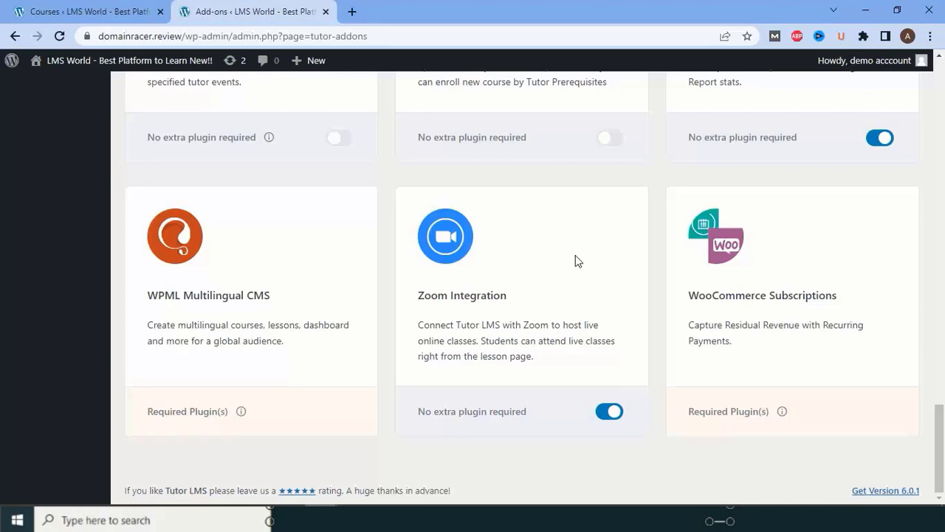
Step: Reload the admin and open Tutor LMS Zoom's Set API page with the API and Secret Key fields
scroll(579, 261, up, 10)
scroll(581, 262, up, 10)
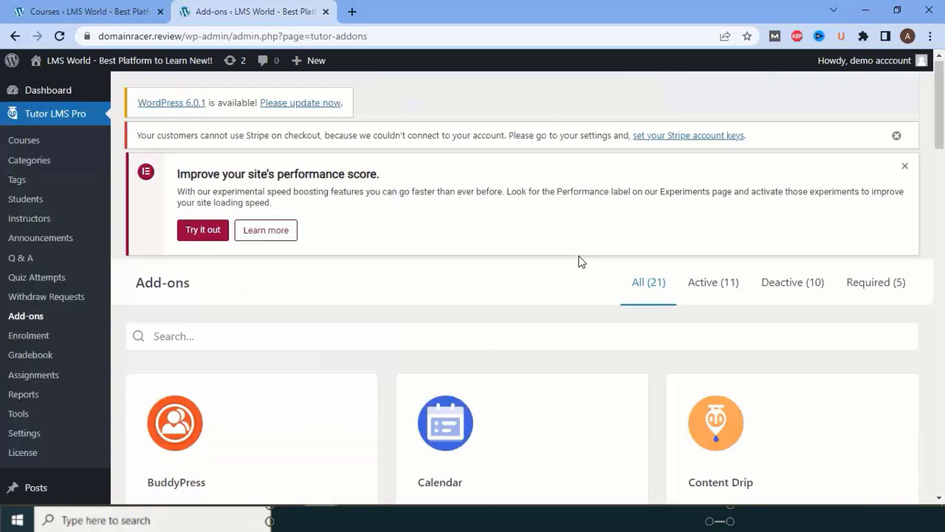
right_click(502, 134)
click(527, 171)
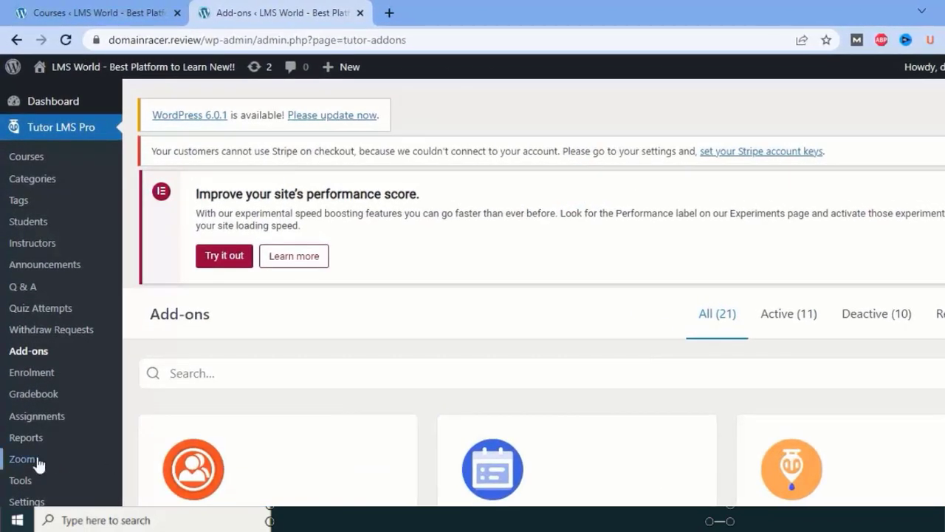
click(34, 460)
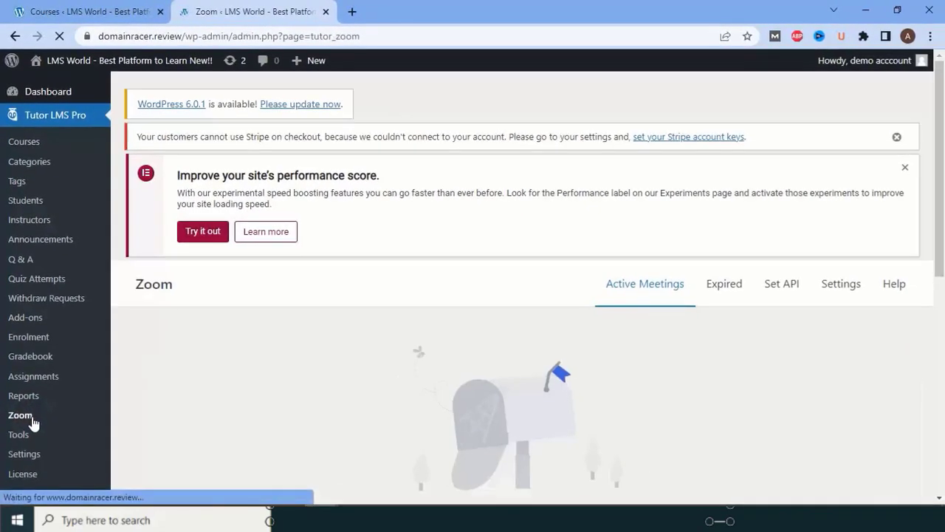
click(781, 291)
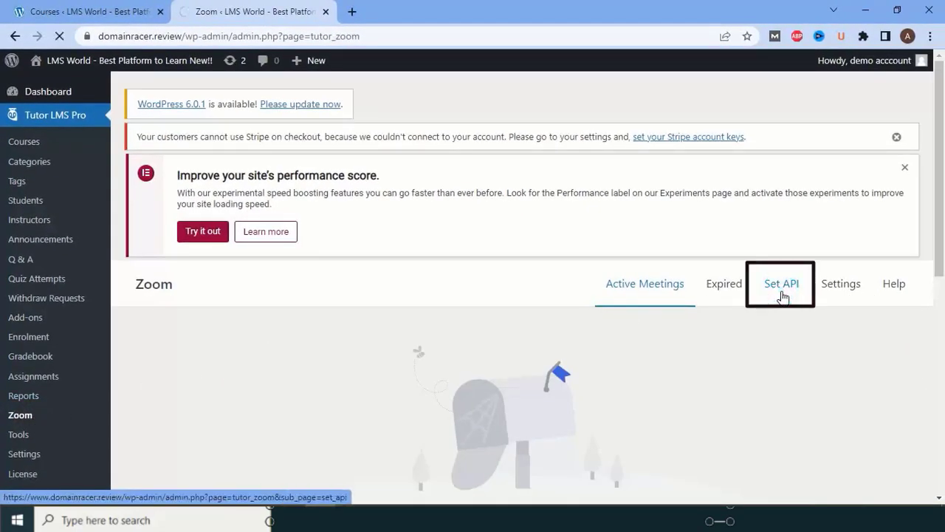
scroll(408, 259, down, 2)
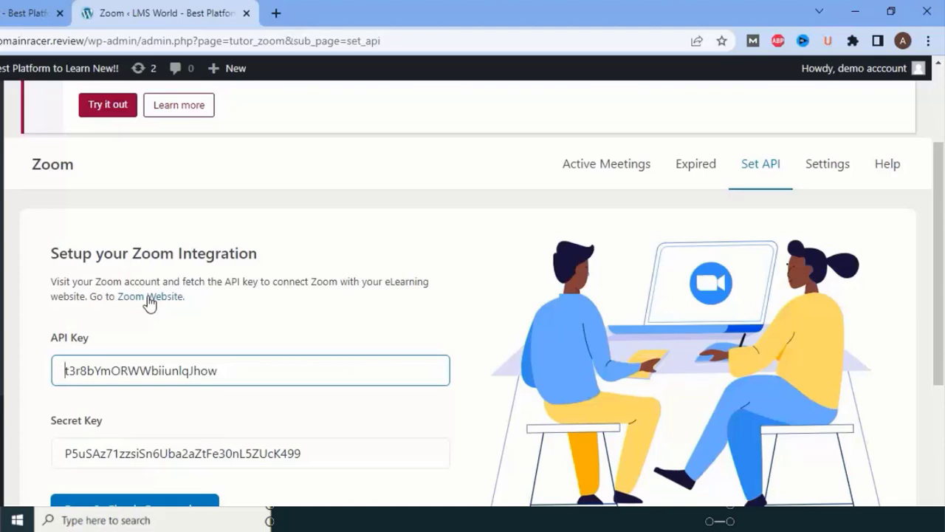
click(148, 297)
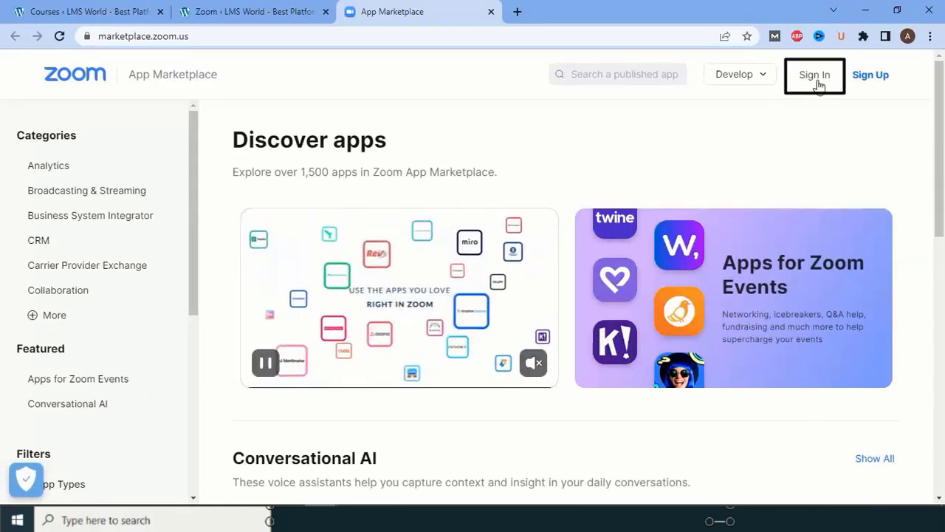
click(876, 80)
click(398, 254)
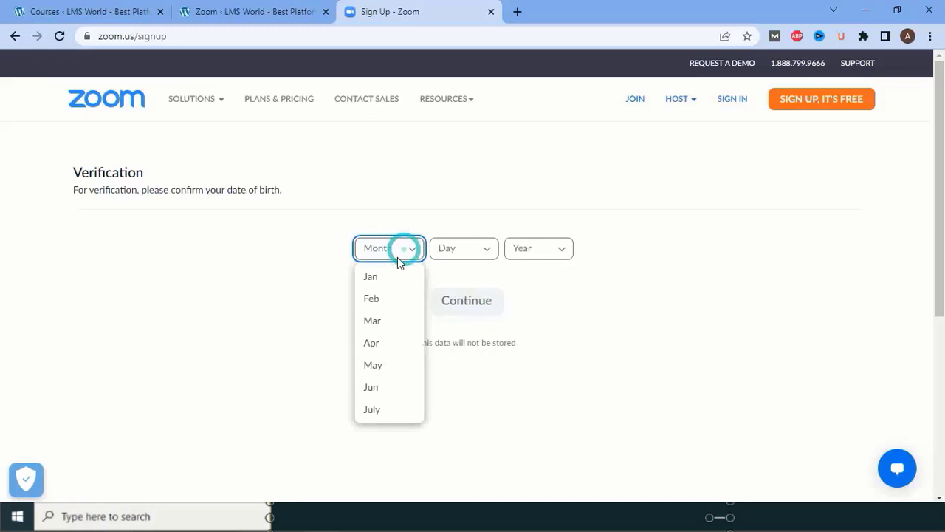
click(371, 387)
click(461, 257)
click(538, 248)
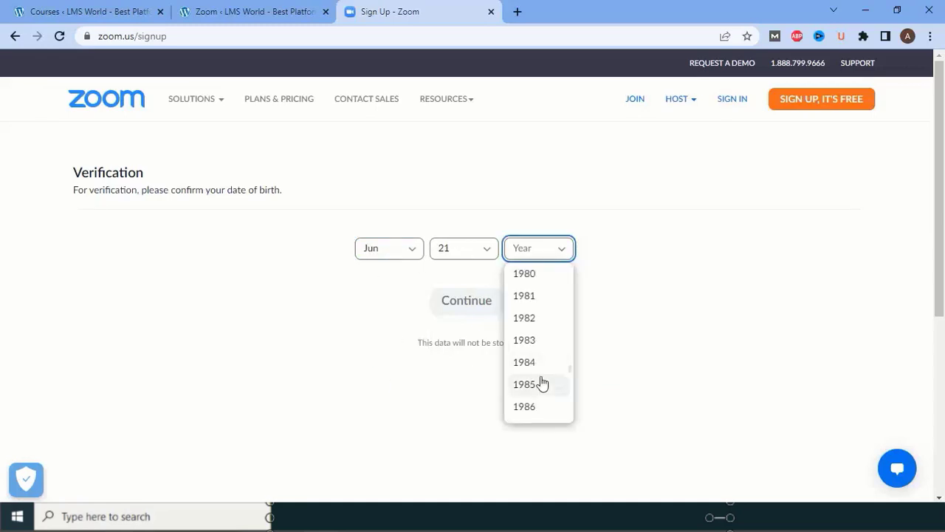
click(536, 344)
click(475, 304)
Step: Create the Zoom account as For Educators, serving the 13 to 15 age group
click(333, 288)
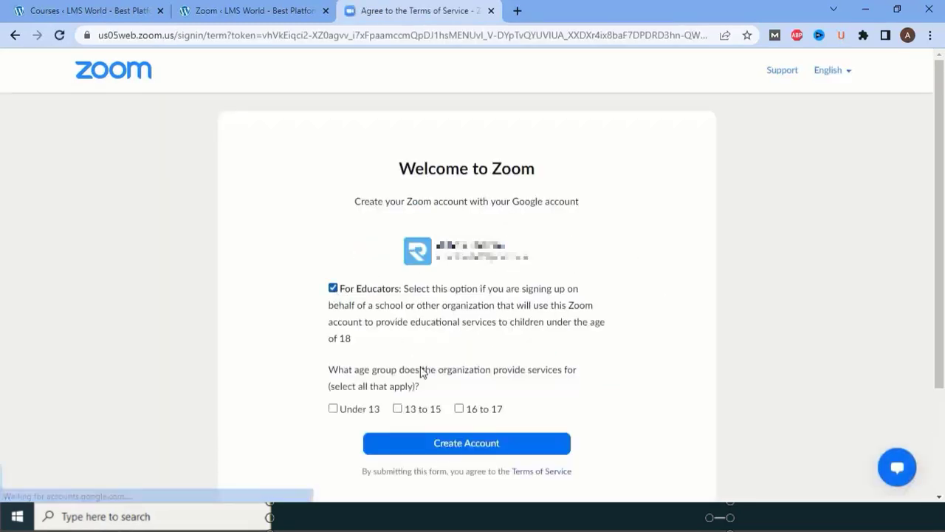
click(397, 409)
click(433, 446)
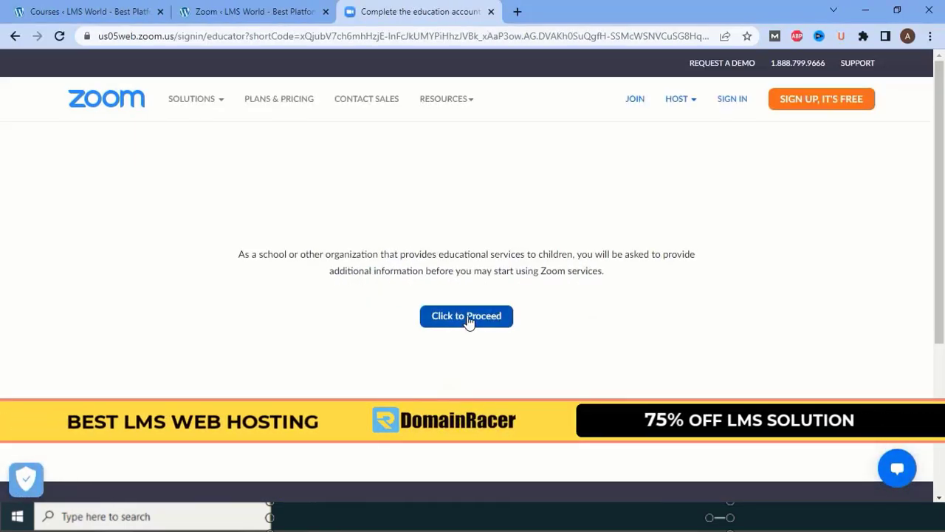
Step: Submit the organization information for India, Maharashtra with the Teacher role
click(467, 317)
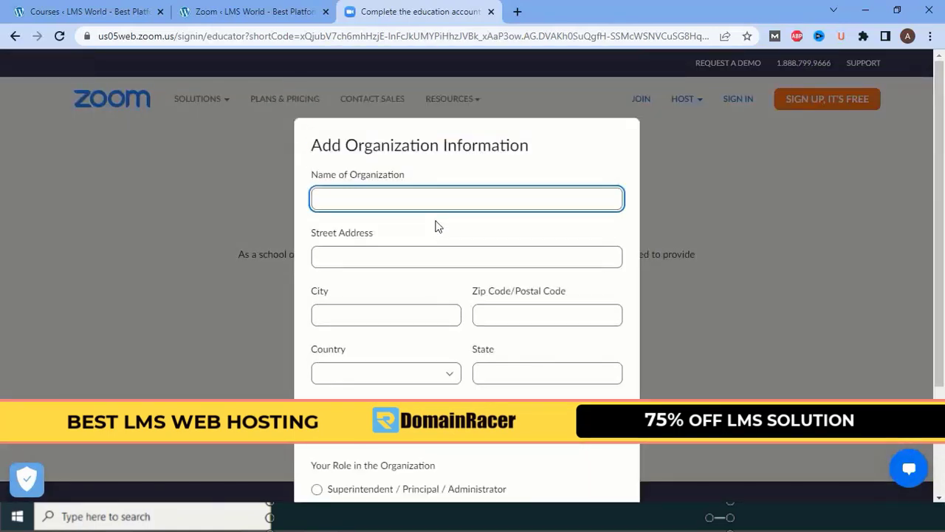
text(d)
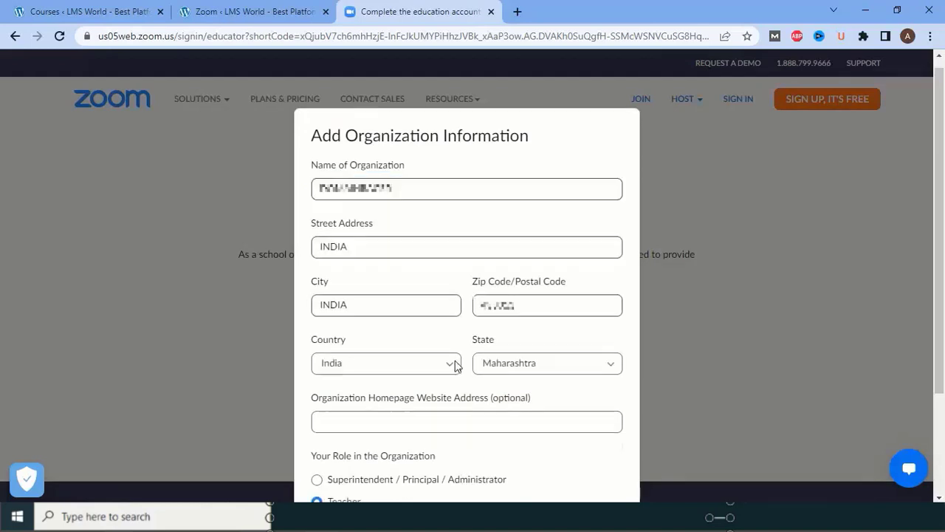
scroll(466, 369, down, 1)
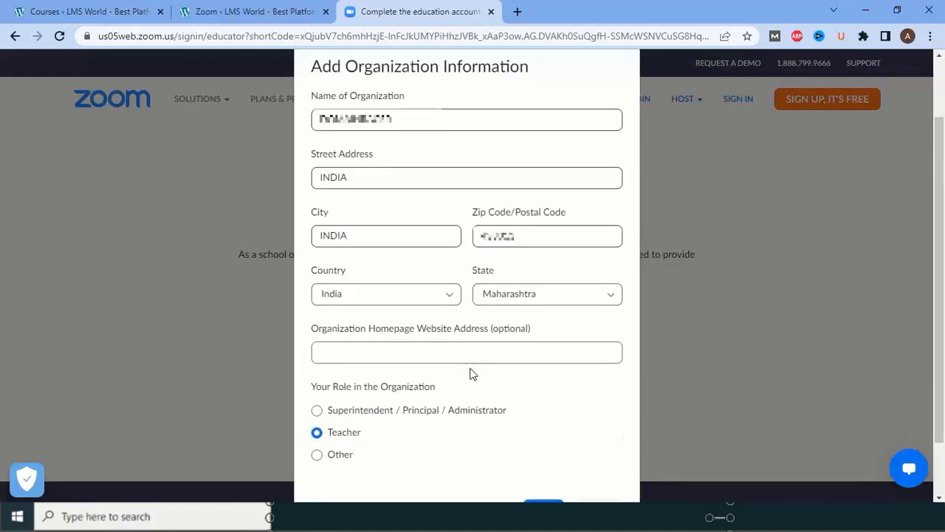
scroll(513, 394, down, 1)
click(549, 443)
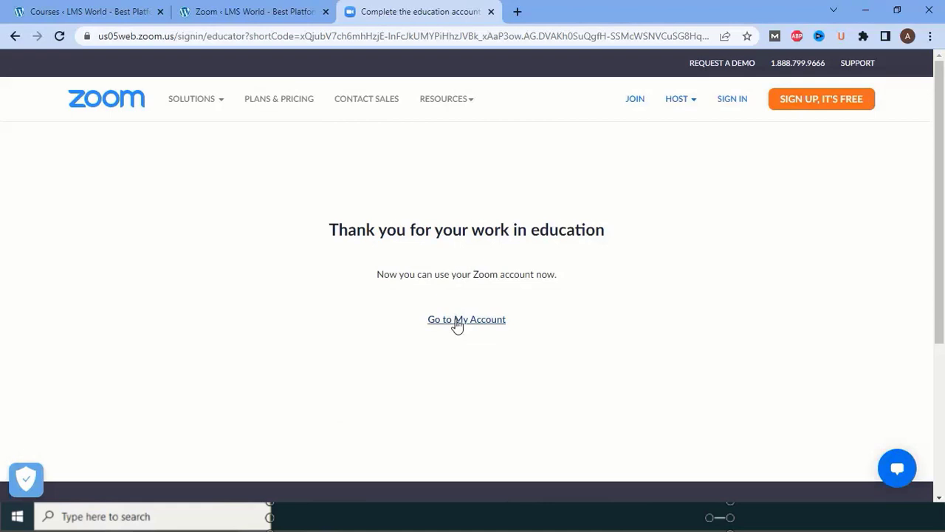
Step: Agree to the App Marketplace terms under Advanced, then choose Develop > Build App
click(457, 324)
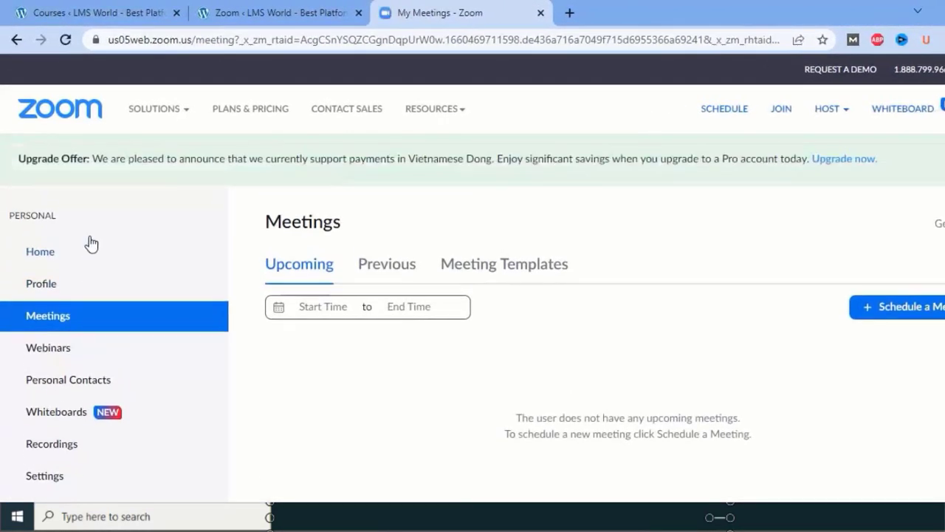
scroll(161, 280, down, 1)
scroll(140, 310, down, 5)
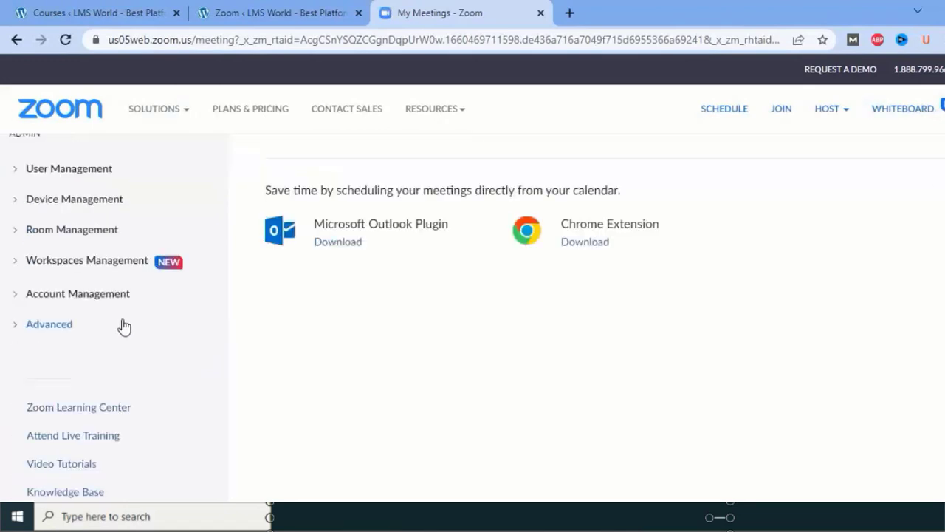
click(52, 325)
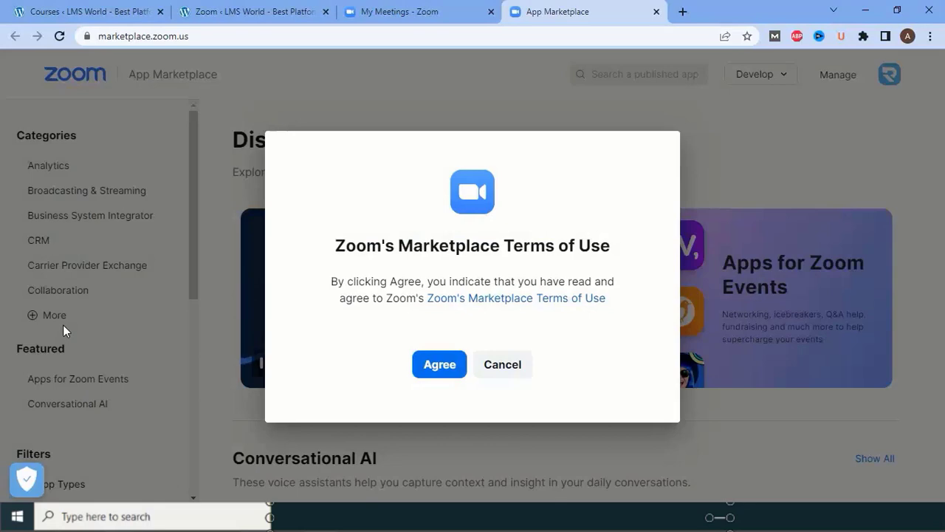
click(437, 369)
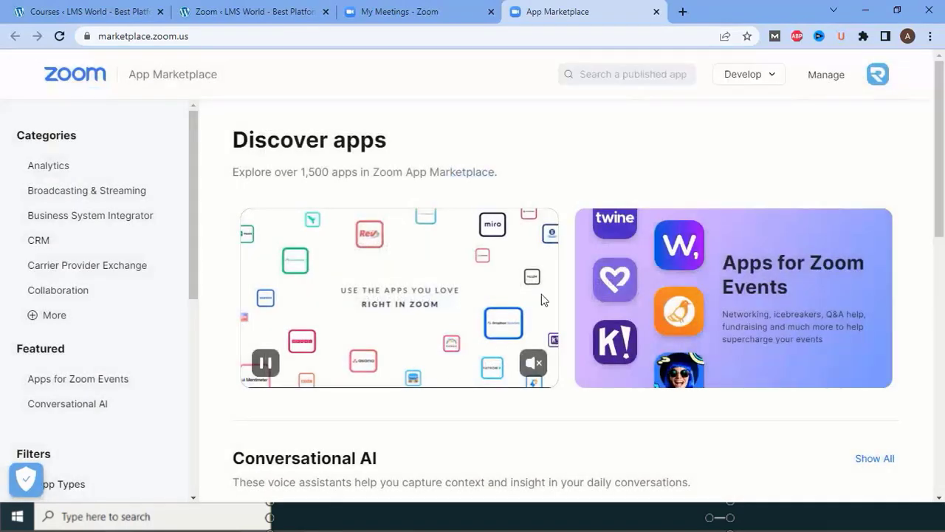
click(759, 80)
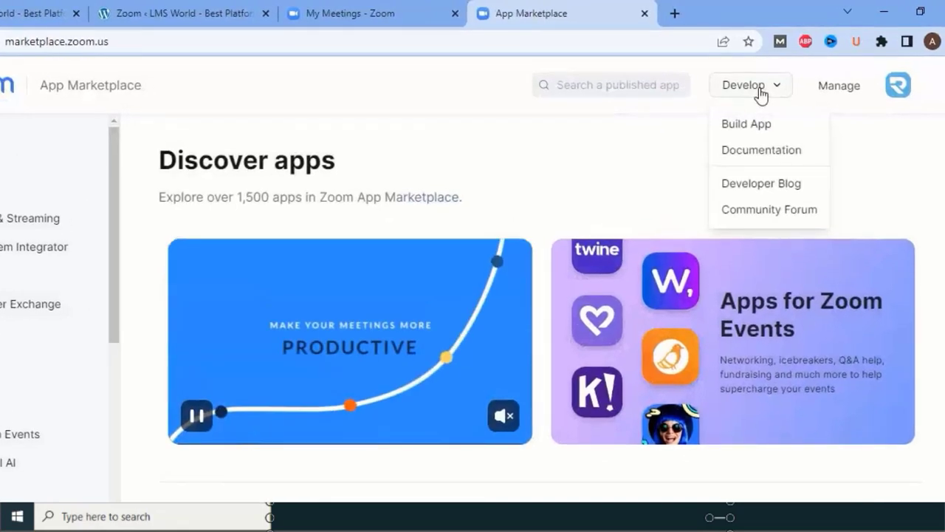
click(750, 125)
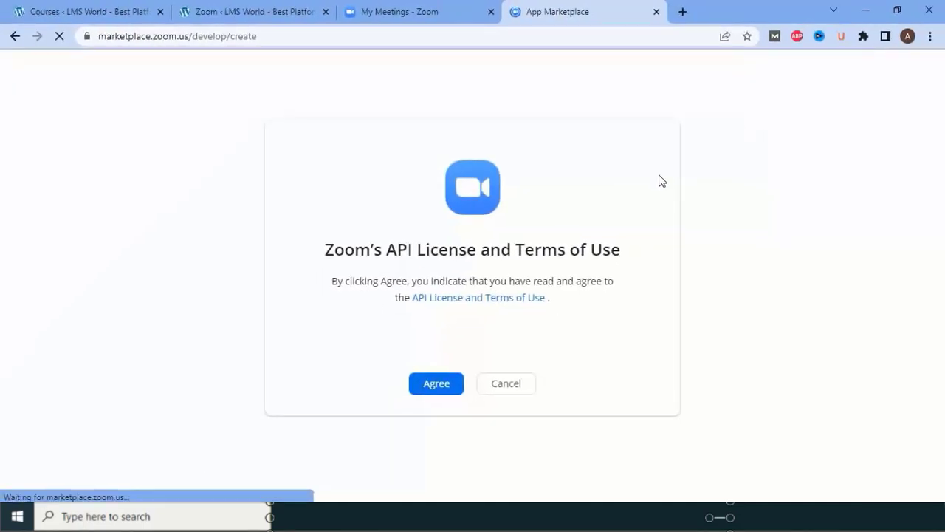
Step: Accept the API license and create a JWT app named DOMAINRACER
click(434, 388)
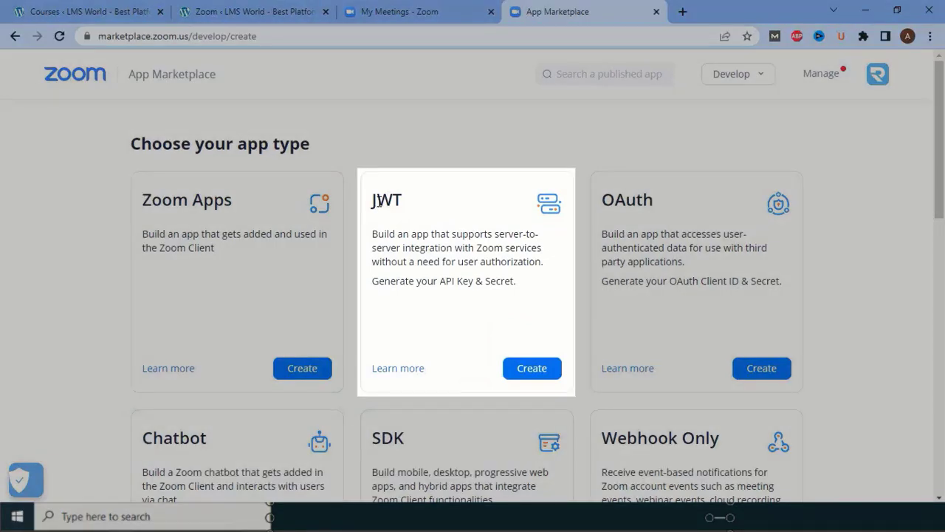
click(532, 369)
click(446, 200)
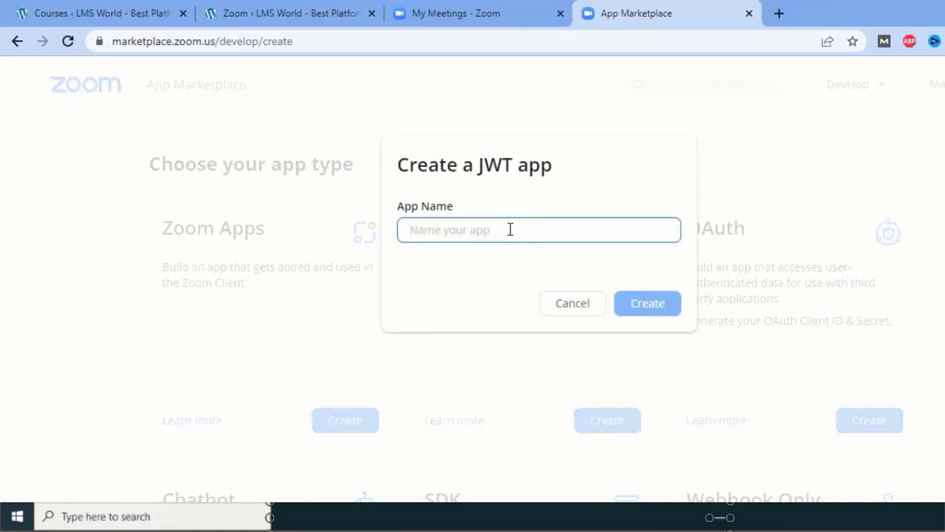
text(DOMAINRACER)
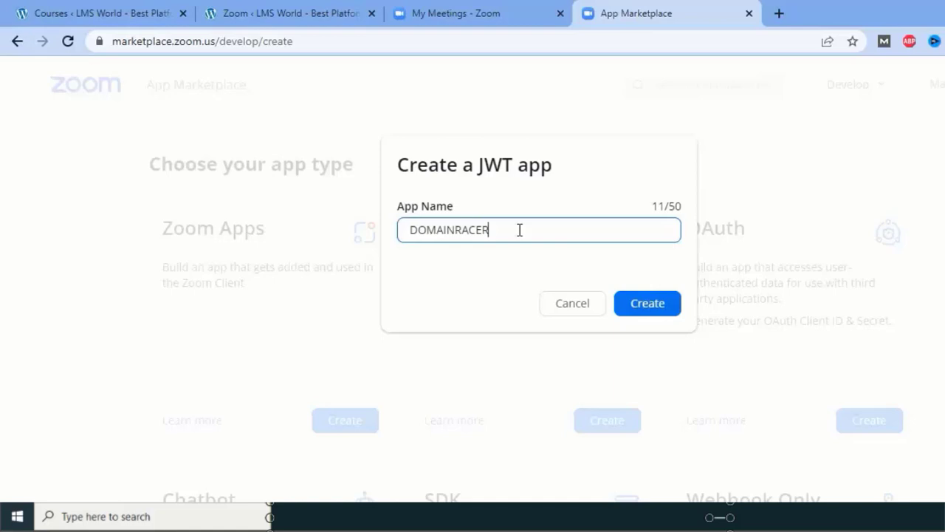
click(654, 304)
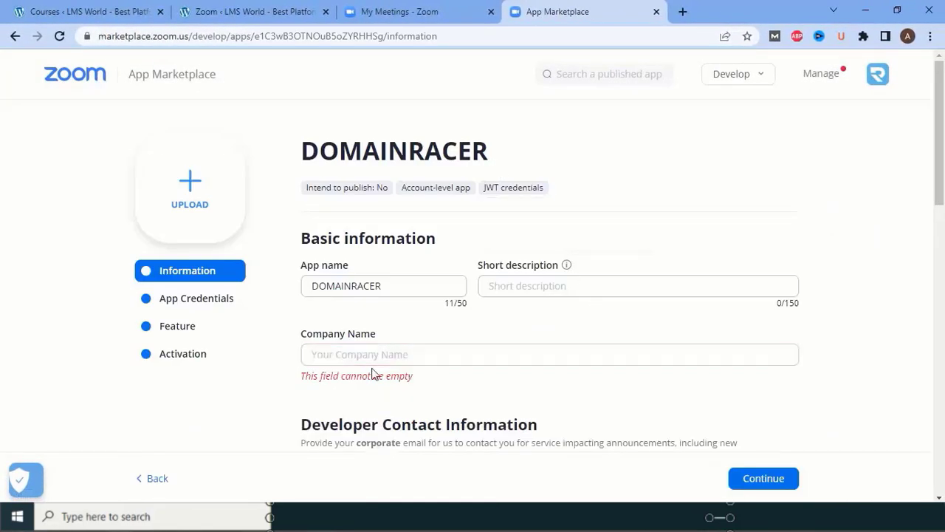
scroll(669, 320, down, 3)
scroll(460, 274, down, 3)
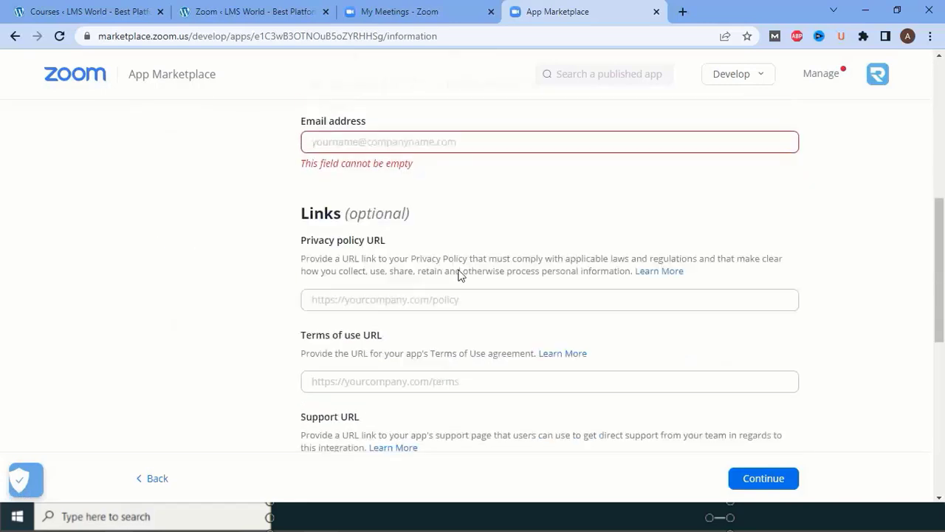
scroll(473, 354, down, 4)
scroll(558, 322, up, 2)
scroll(558, 321, down, 3)
scroll(723, 206, up, 3)
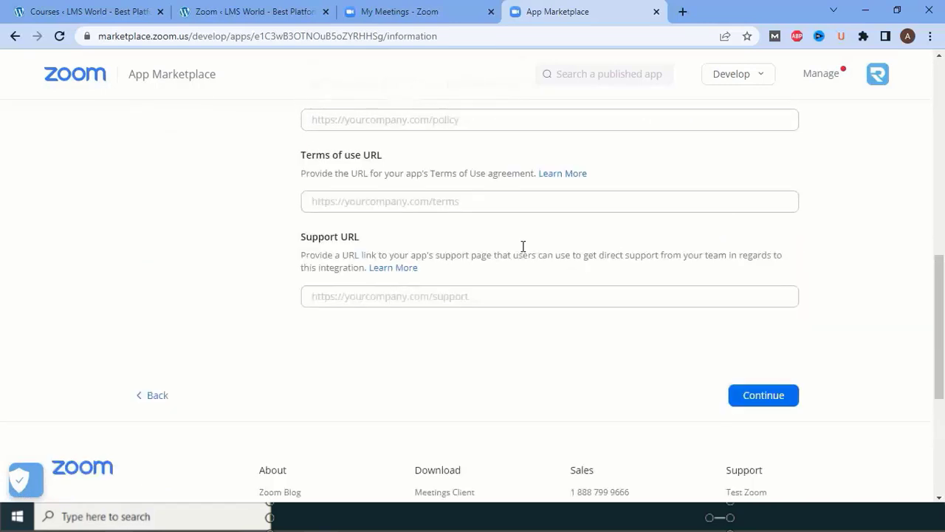
scroll(523, 247, up, 5)
click(419, 356)
scroll(418, 356, down, 4)
click(375, 205)
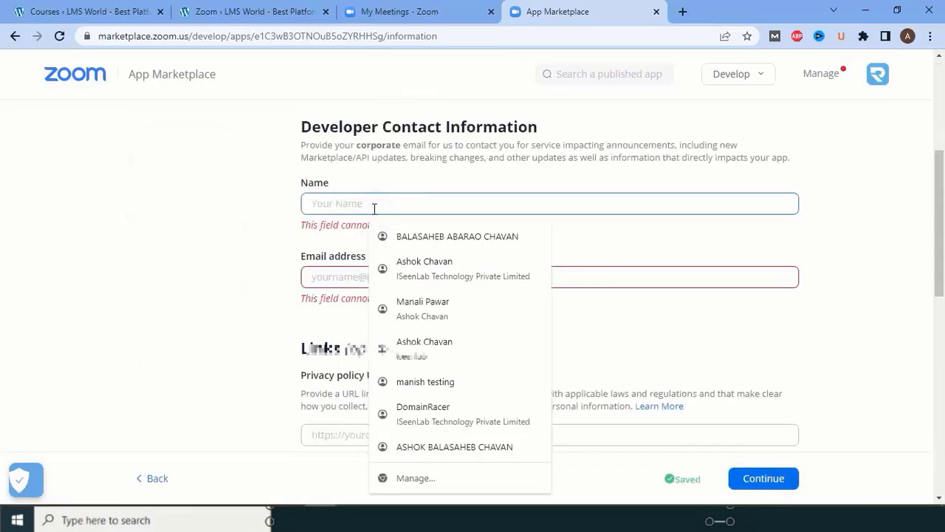
text(Ashok)
key(Tab)
scroll(443, 273, down, 2)
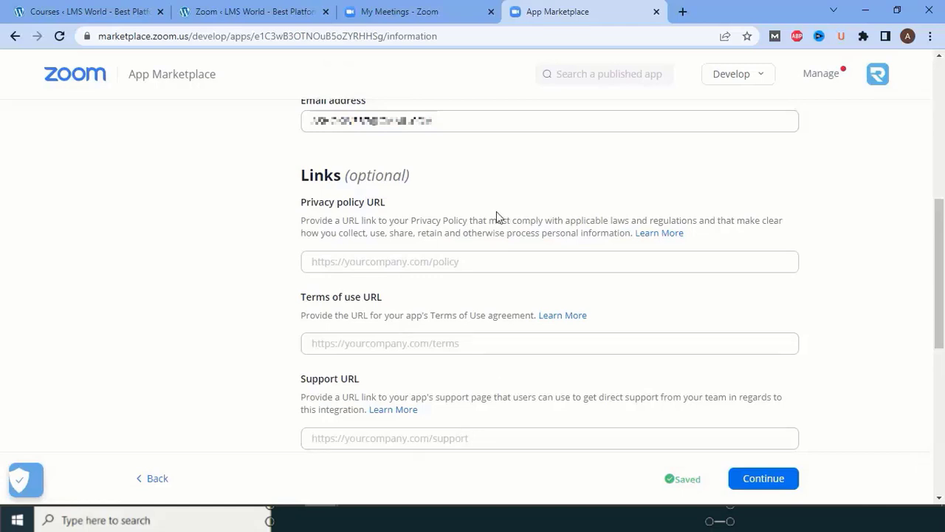
click(791, 484)
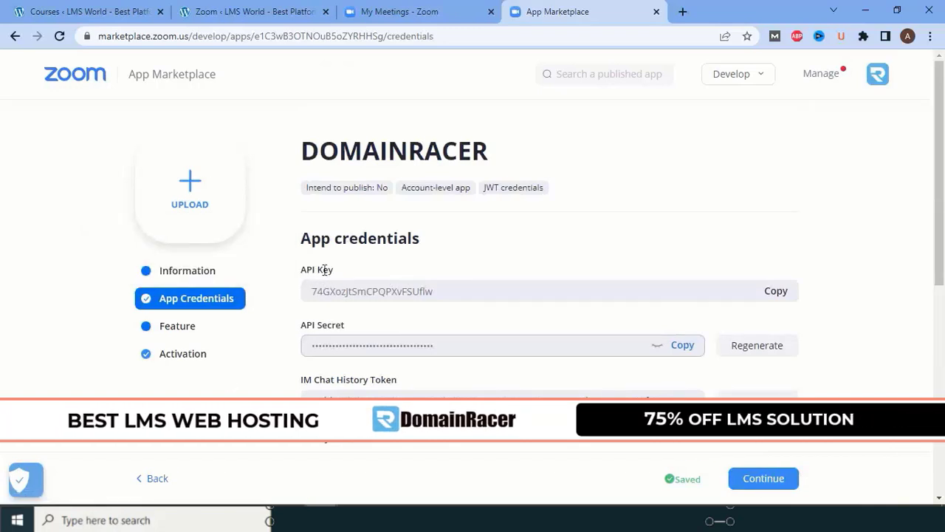
Step: Paste the DOMAINRACER app's API key into the Tutor LMS Zoom API Key field
click(777, 293)
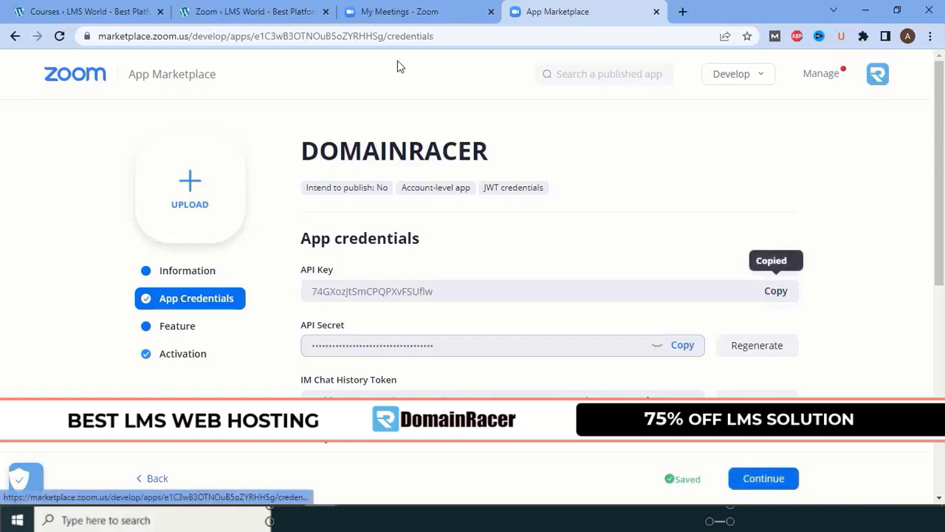
click(264, 5)
triple_click(342, 327)
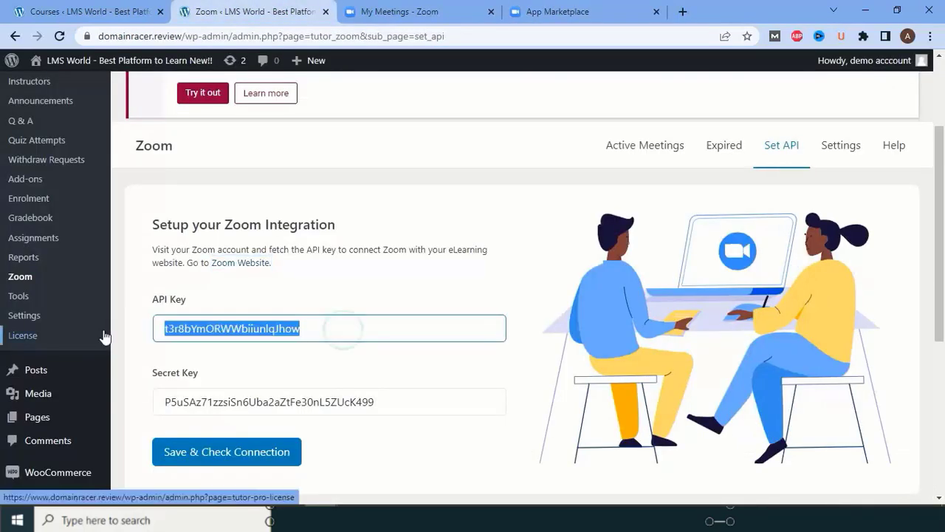
key(ctrl+v)
Step: Paste the app's API secret into the Secret Key field and run Save & Check Connection
click(576, 11)
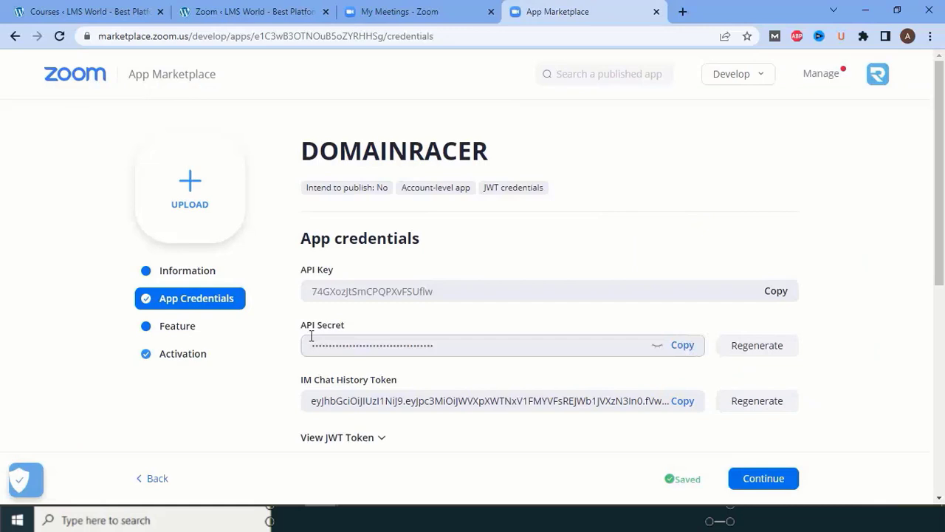
click(689, 352)
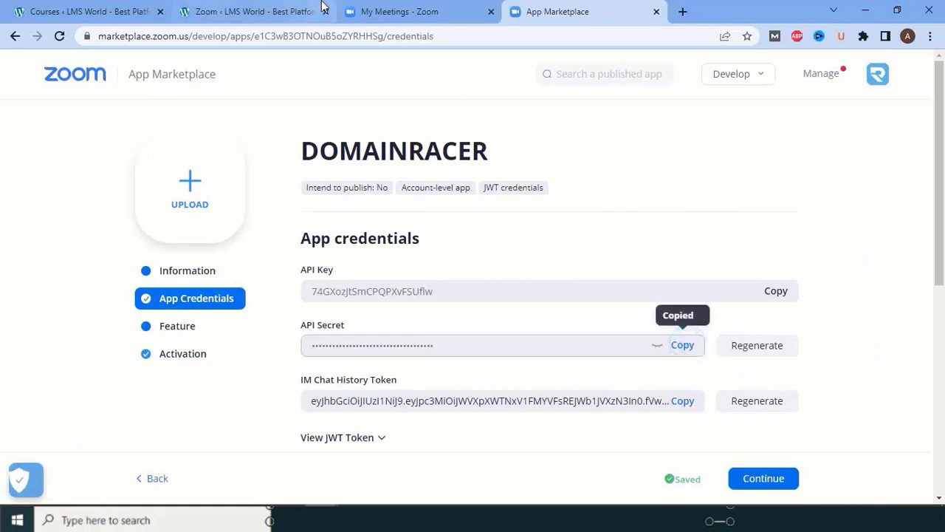
click(251, 11)
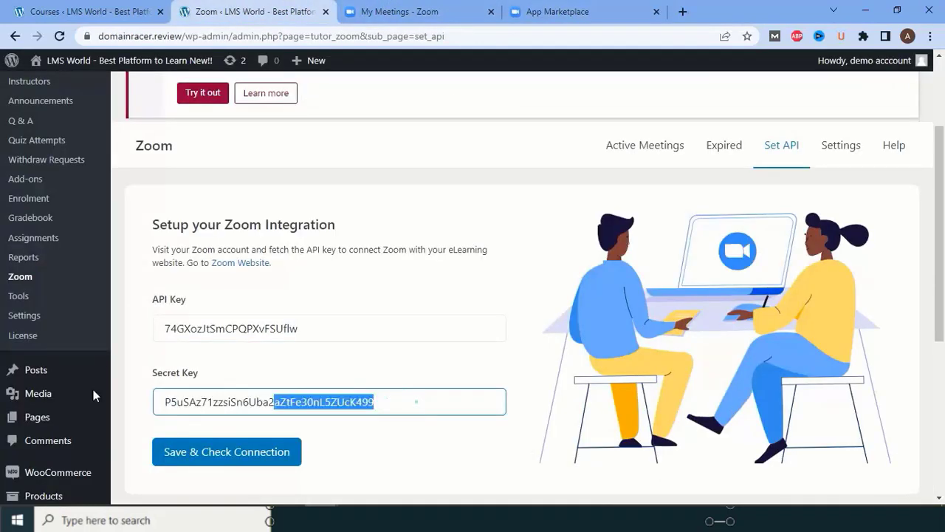
drag(389, 401, 78, 395)
key(ctrl+v)
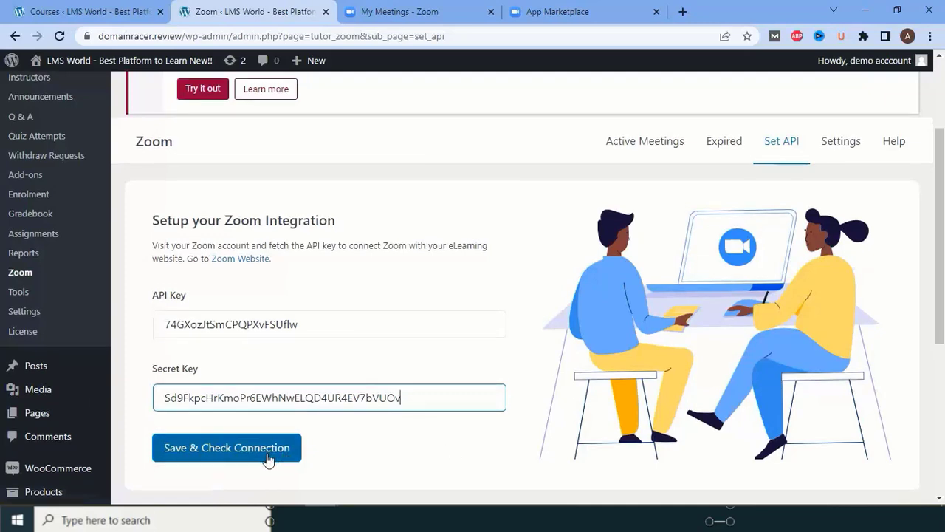
scroll(248, 401, down, 1)
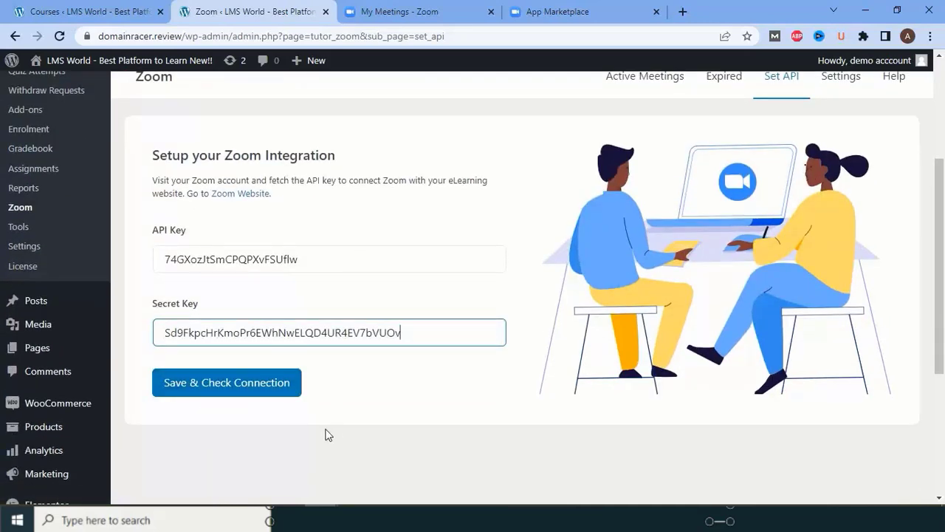
click(288, 392)
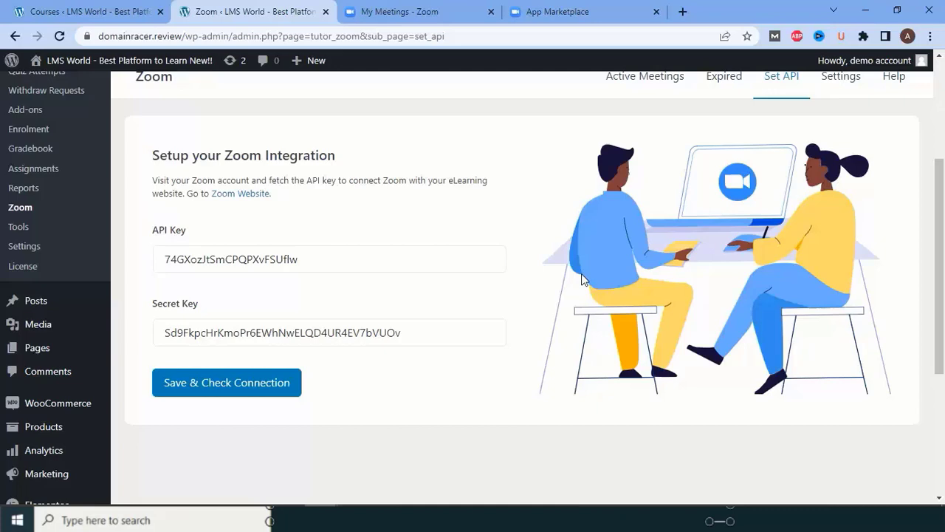
Step: Open the Tutor LMS Course Website course from the Courses list and scroll to its Course Builder
scroll(66, 370, up, 3)
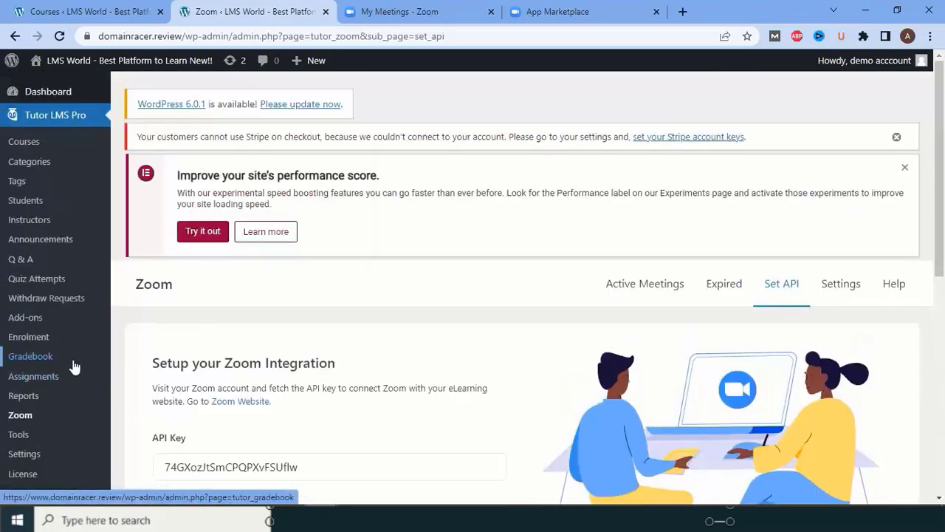
click(30, 144)
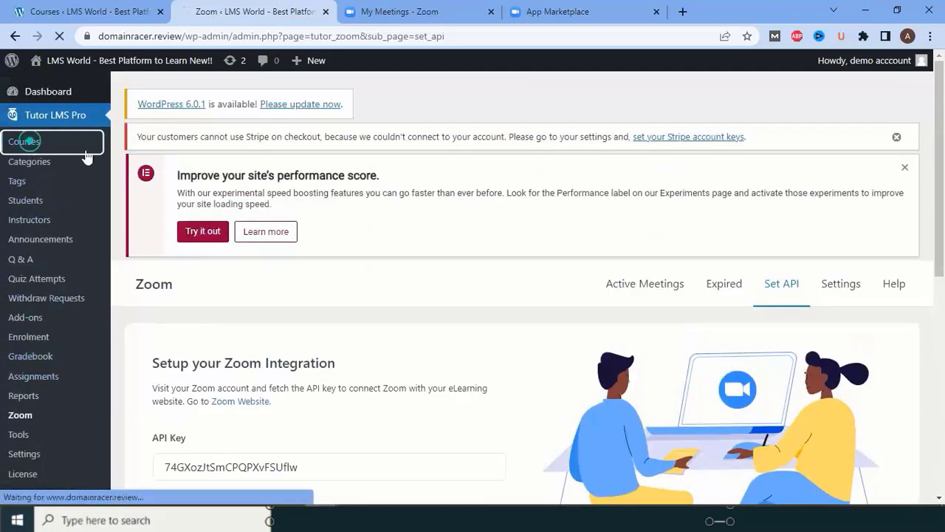
scroll(432, 299, down, 1)
scroll(429, 301, down, 3)
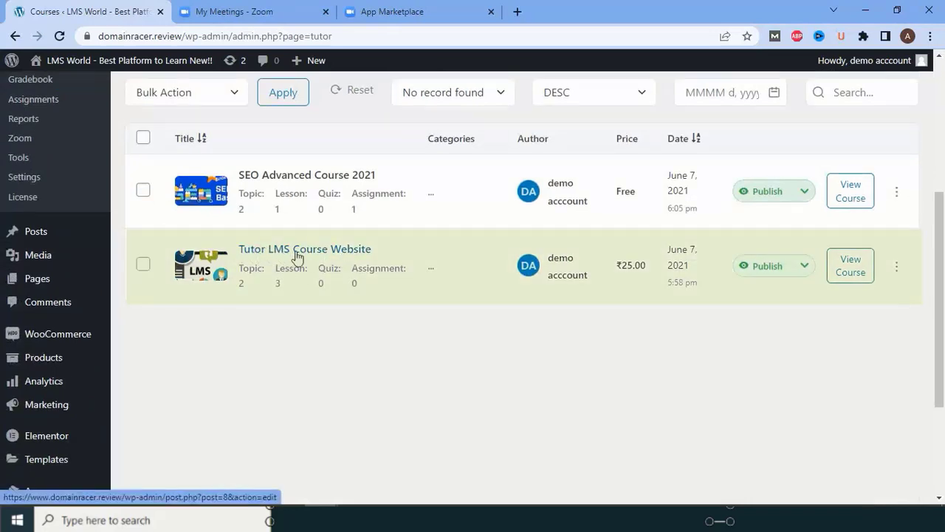
click(294, 250)
scroll(371, 270, down, 10)
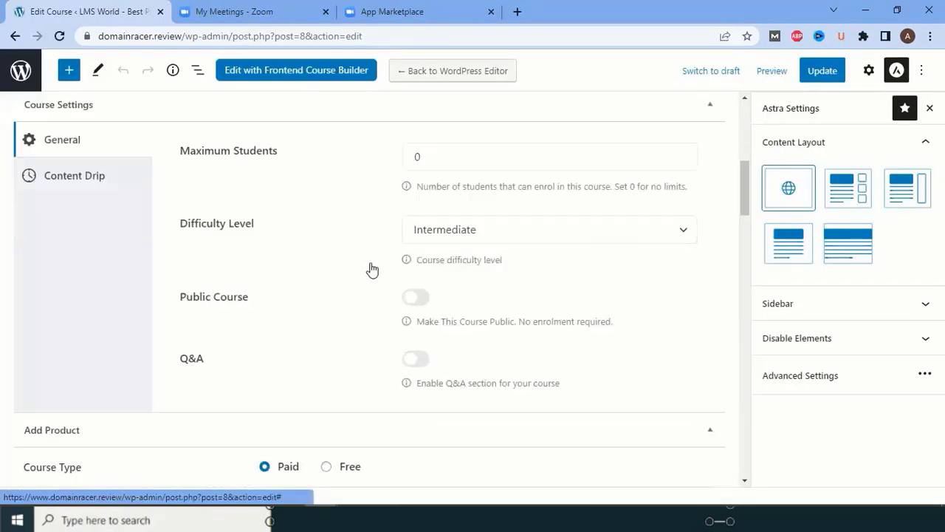
scroll(370, 268, down, 3)
scroll(395, 285, down, 4)
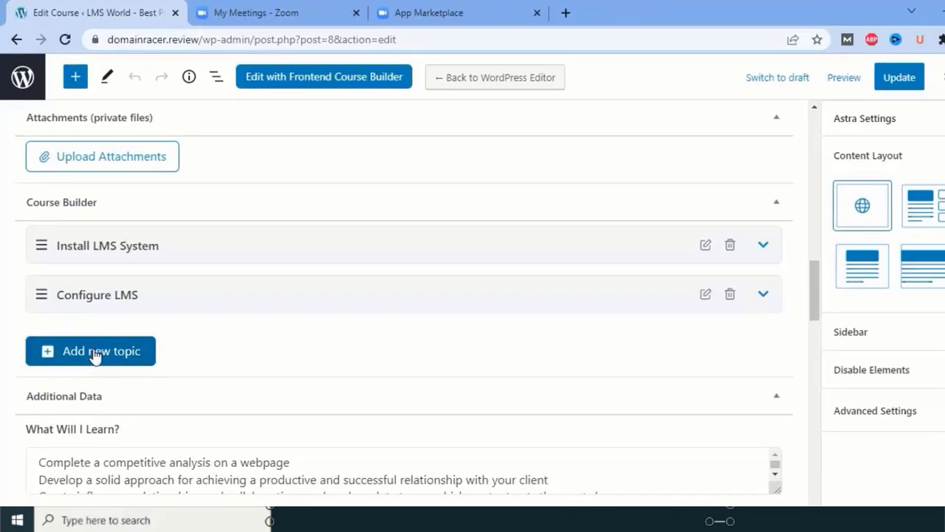
Step: Add a course topic named 'LIVE CLASSES - 15.08.2022', correcting the date from 14 to 15
click(95, 353)
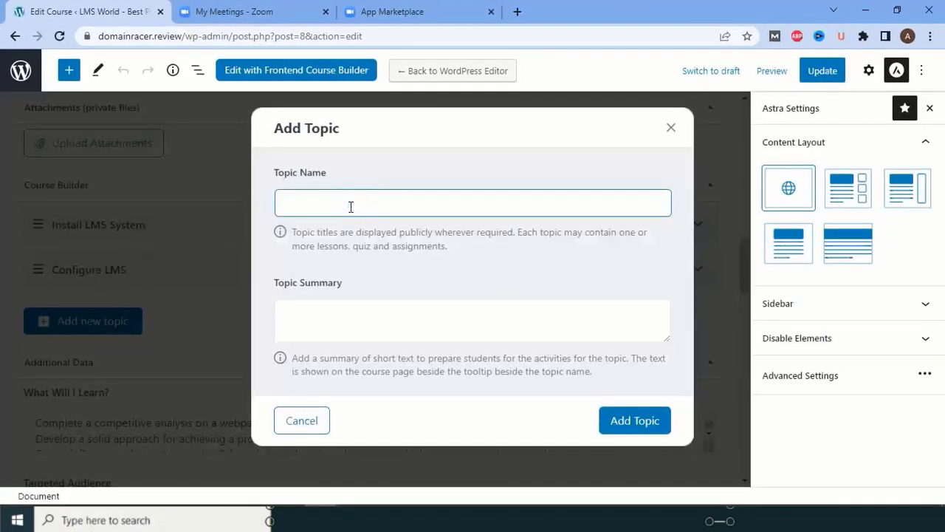
text(LIVE CLAS)
text(SES - 14.0)
text(8.2022)
key(Left)
key(Left)
key(Left)
key(shift+Left)
text(5)
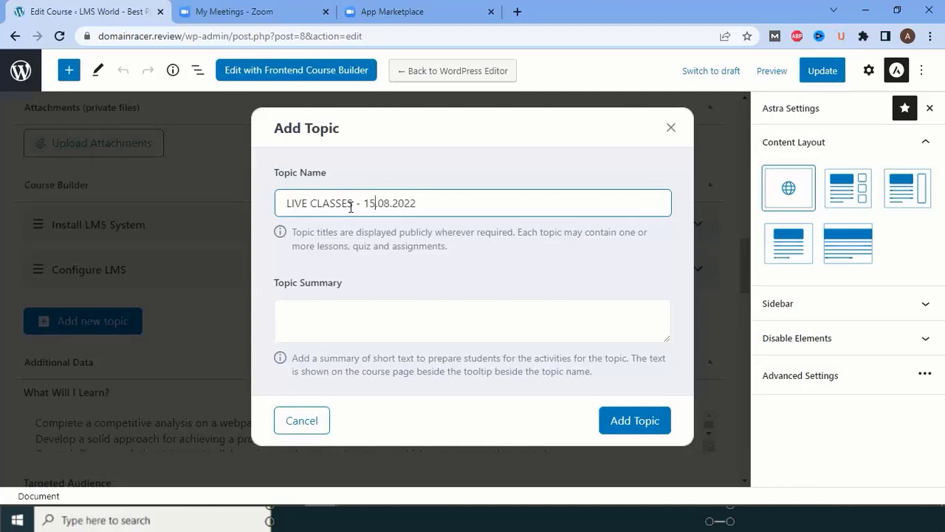
click(446, 322)
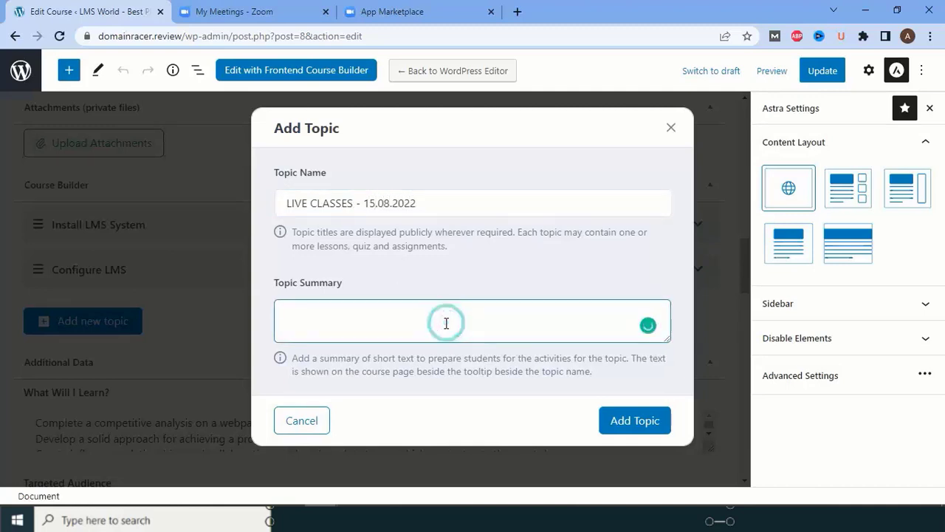
click(657, 427)
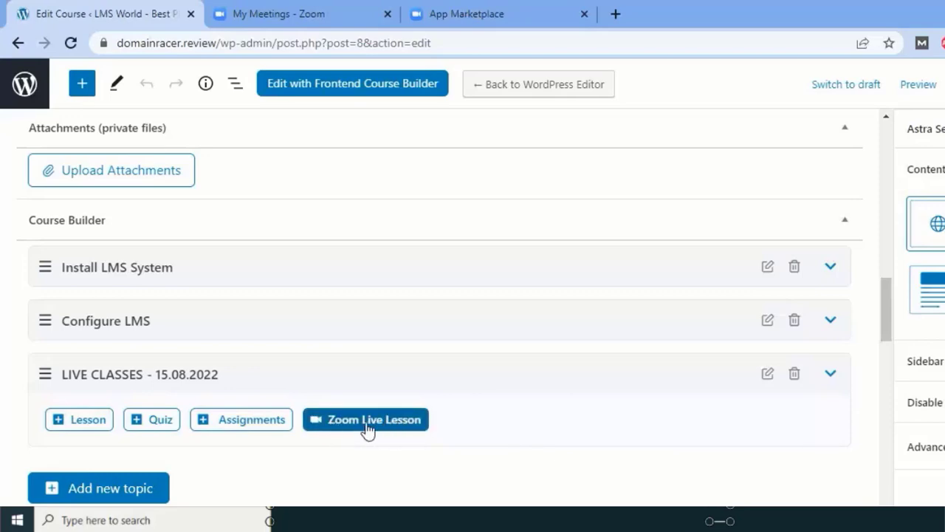
Step: Add a Zoom live lesson to the topic and name it 'Class 12 : Math - Derivatives'
click(367, 429)
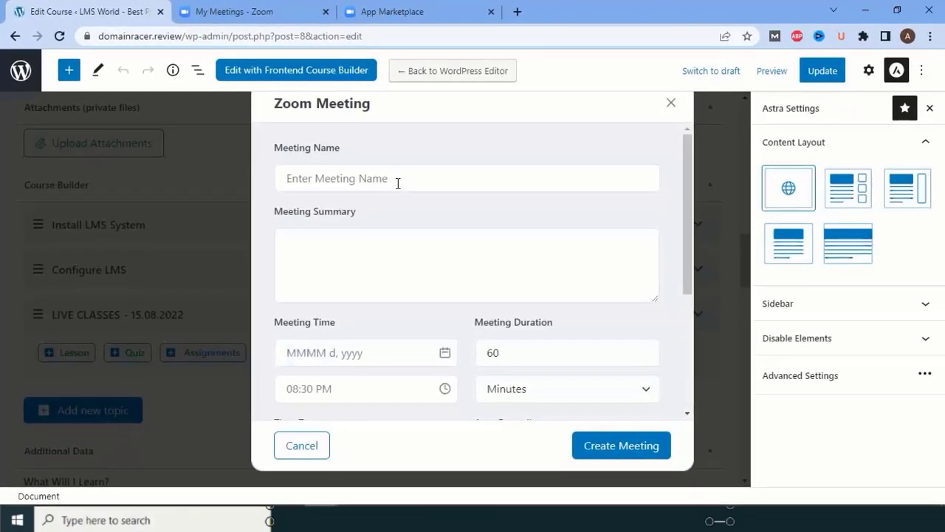
click(399, 179)
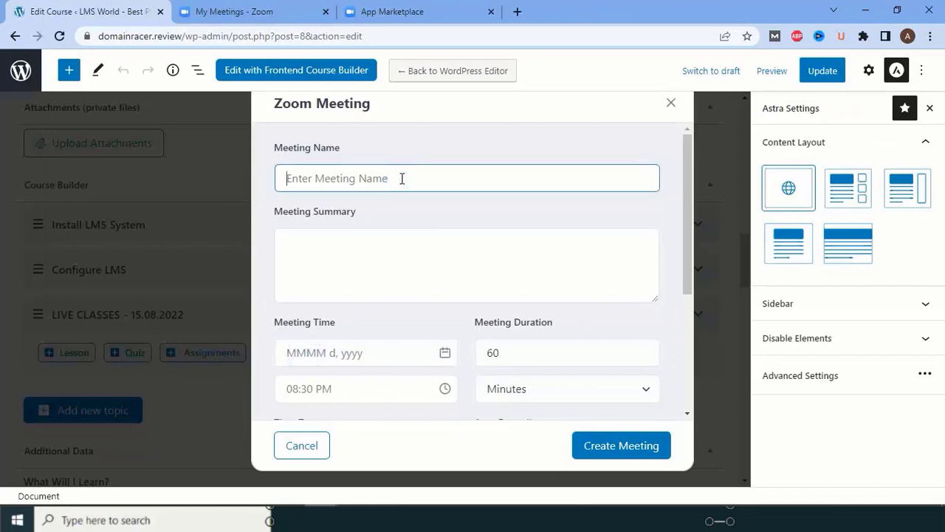
text(C)
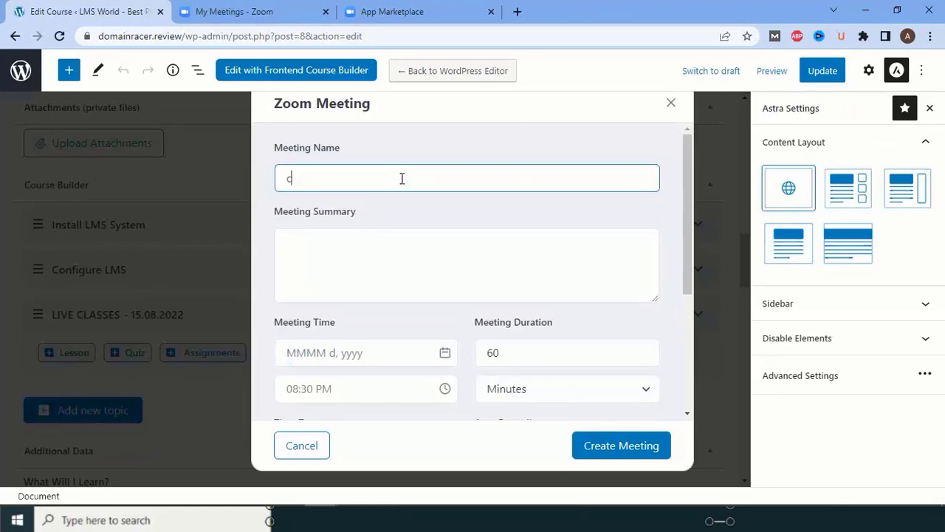
text(lass 12 : Math)
text( - Derivatives)
key(Tab)
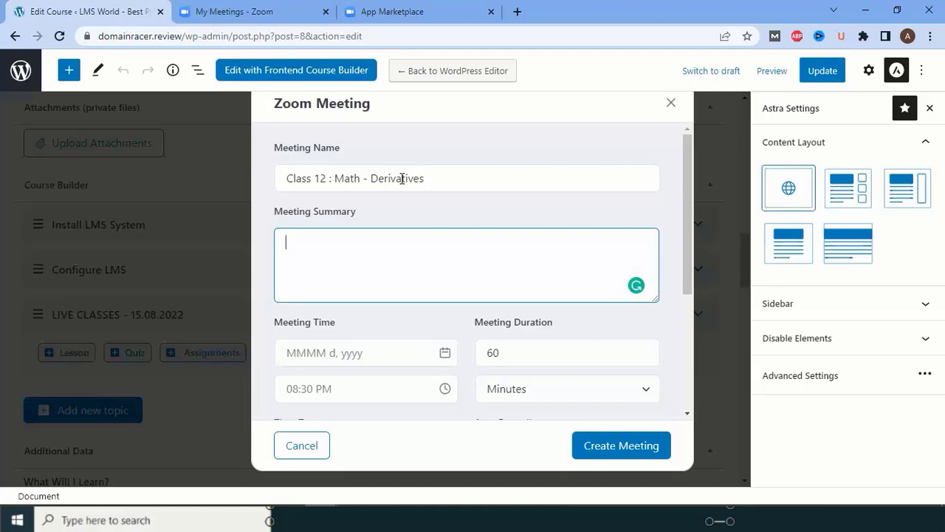
Step: Write a meeting summary introducing the two concepts, followed by numbered points 1 and 2
text(He)
key(BackSpace)
key(BackSpace)
text(there are the)
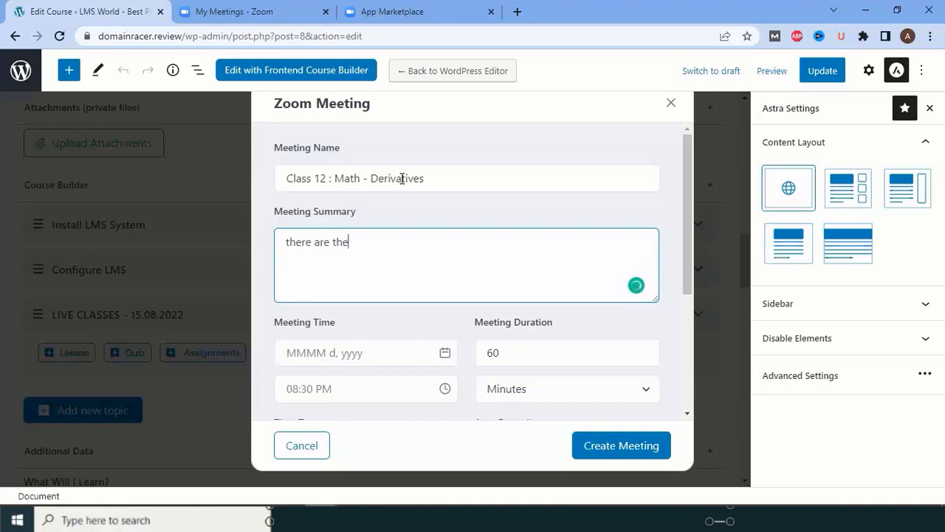
text( two concepts we)
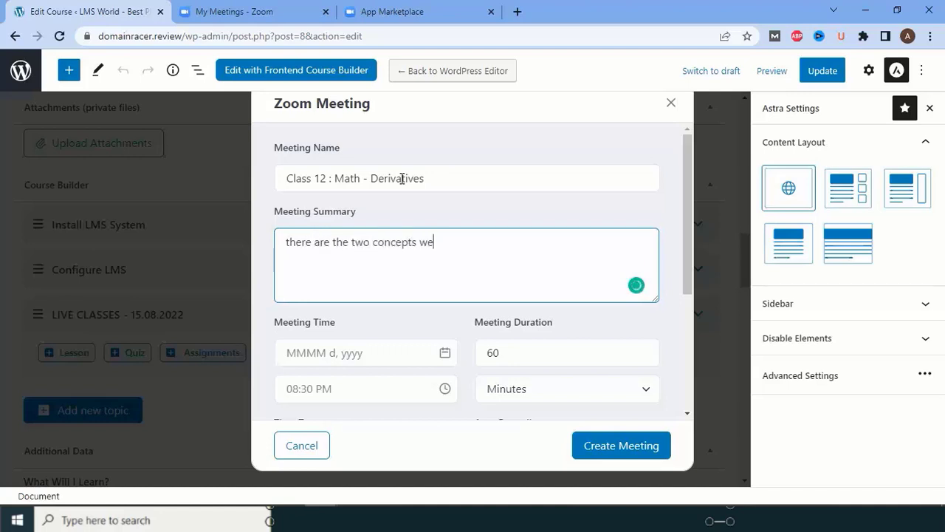
text( are going to lea)
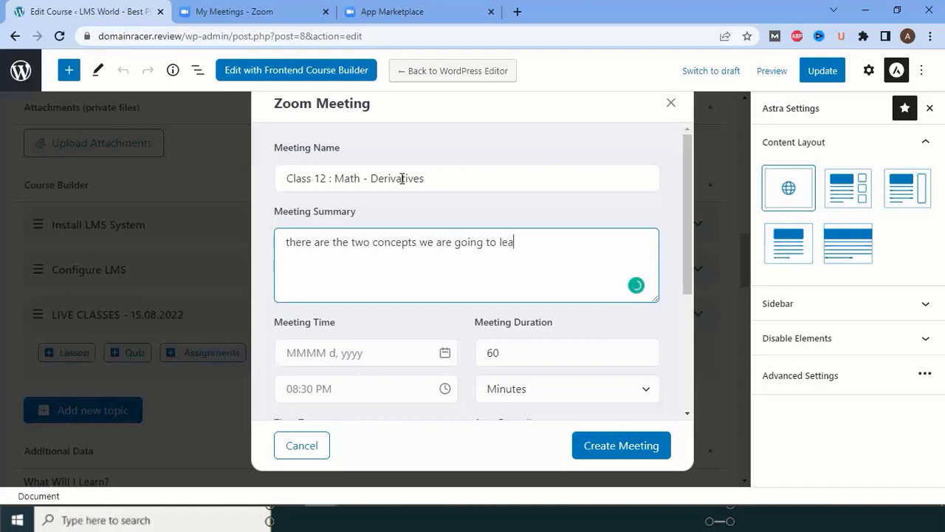
text(rn in this live c)
text(lass)
key(Return)
text(1. kajdkfja 2.)
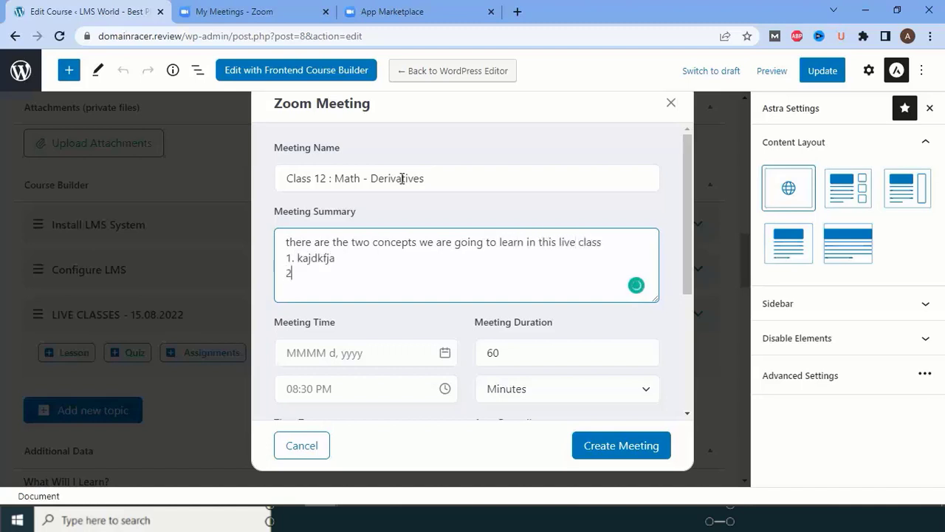
text( lkajdkfj)
scroll(403, 312, down, 1)
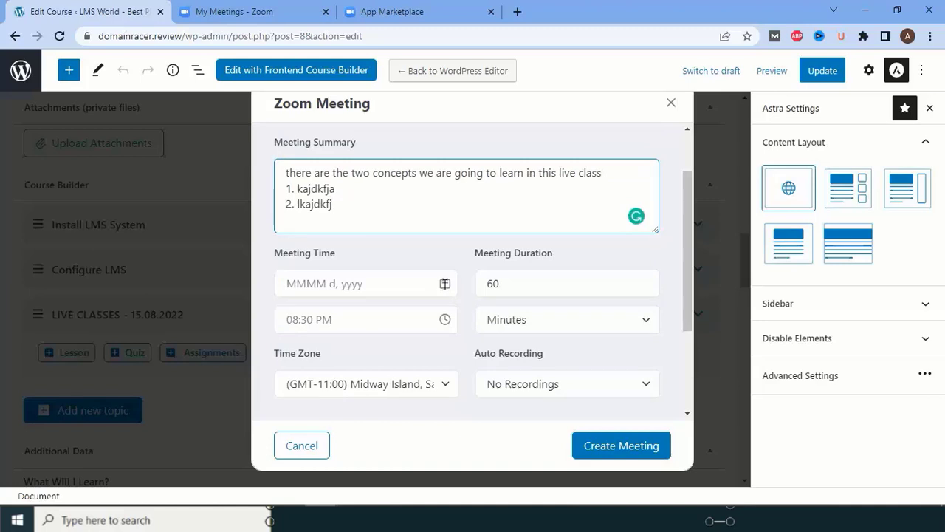
Step: Set the meeting to August 15, 2022 at 09:00 AM in the India time zone
click(445, 284)
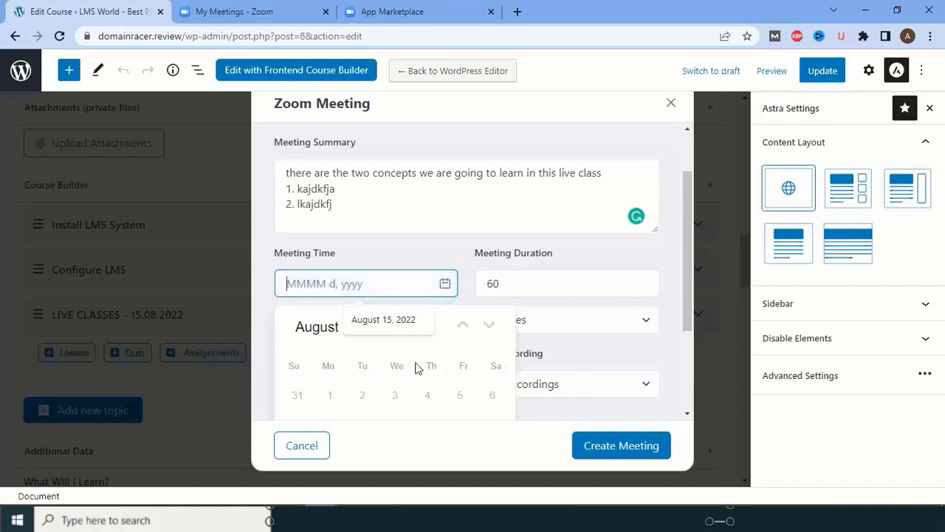
scroll(420, 362, down, 1)
click(331, 385)
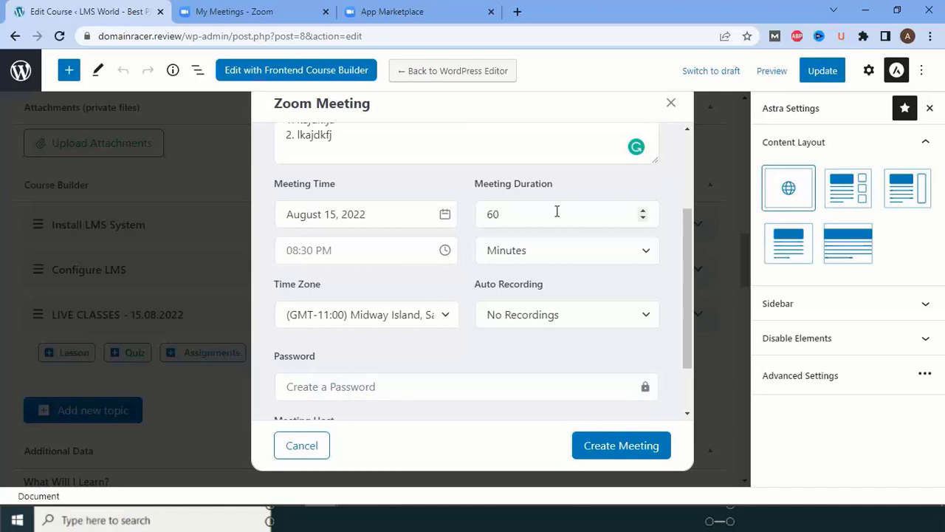
click(445, 250)
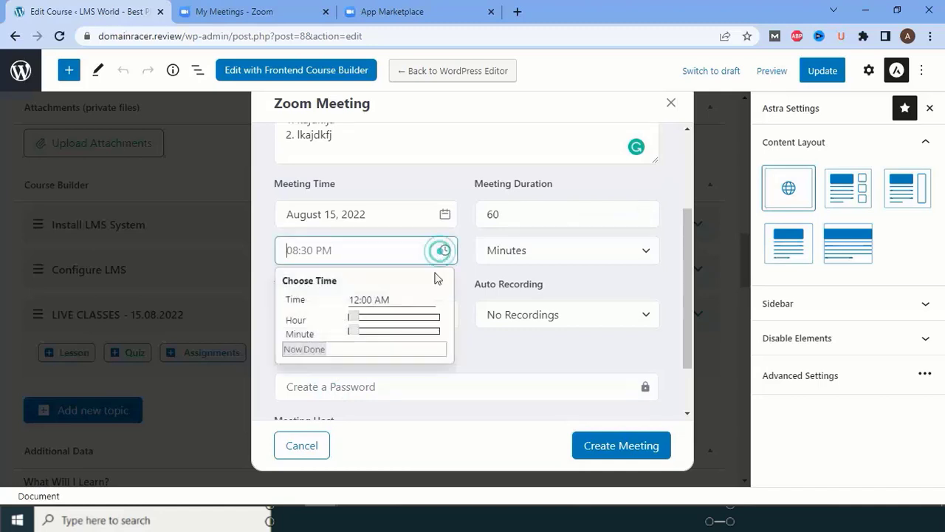
mouse_move(357, 323)
mouse_down()
mouse_move(396, 319)
mouse_move(389, 319)
mouse_up()
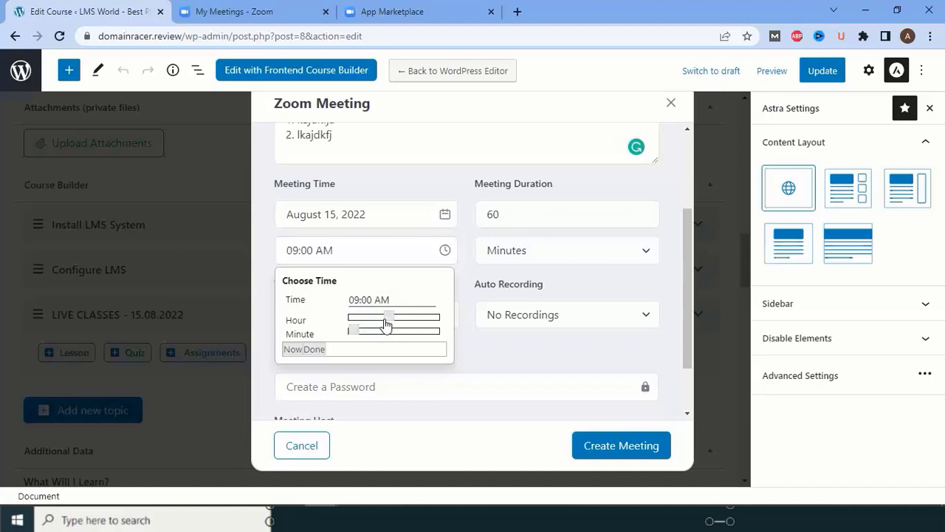
click(311, 351)
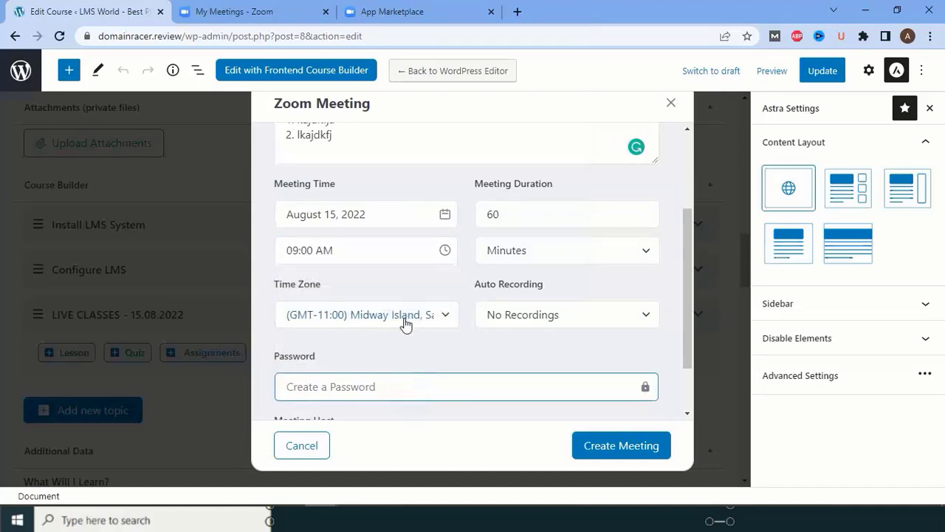
click(404, 323)
scroll(477, 110, down, 8)
scroll(472, 133, down, 4)
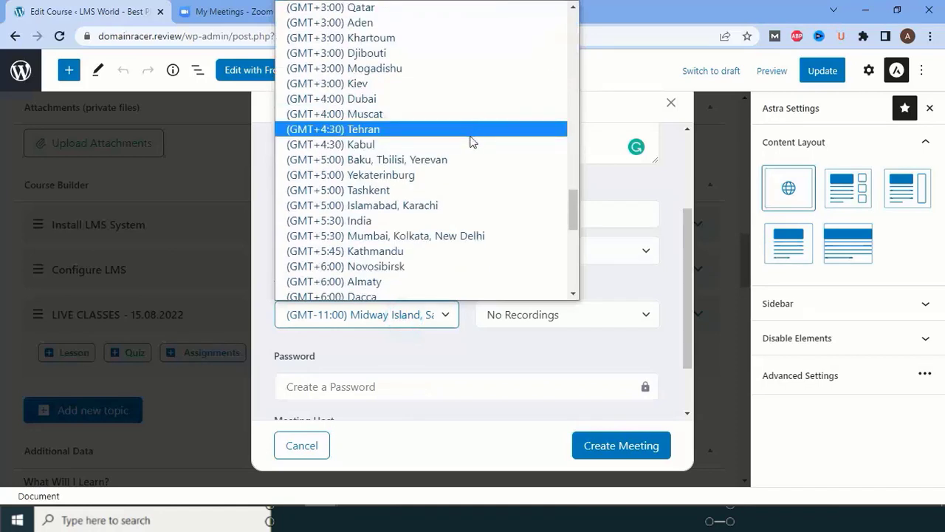
click(426, 221)
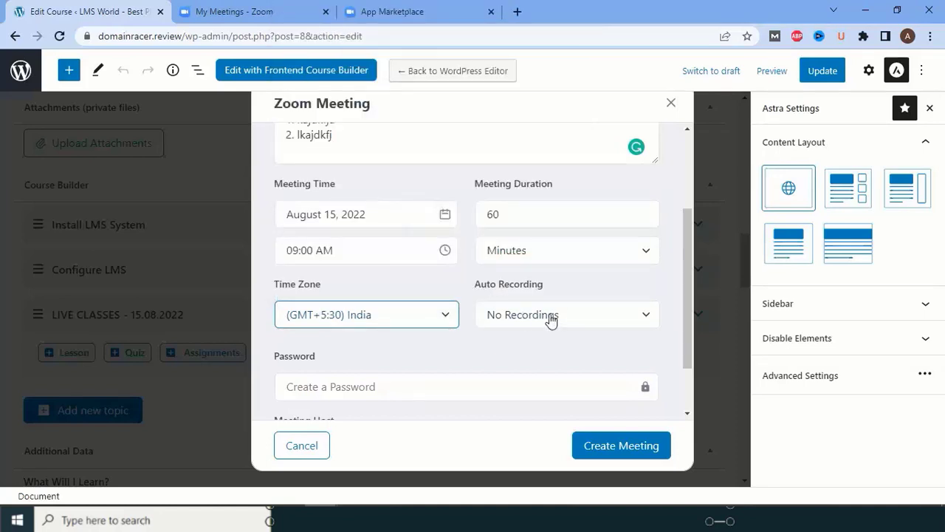
click(543, 314)
click(408, 344)
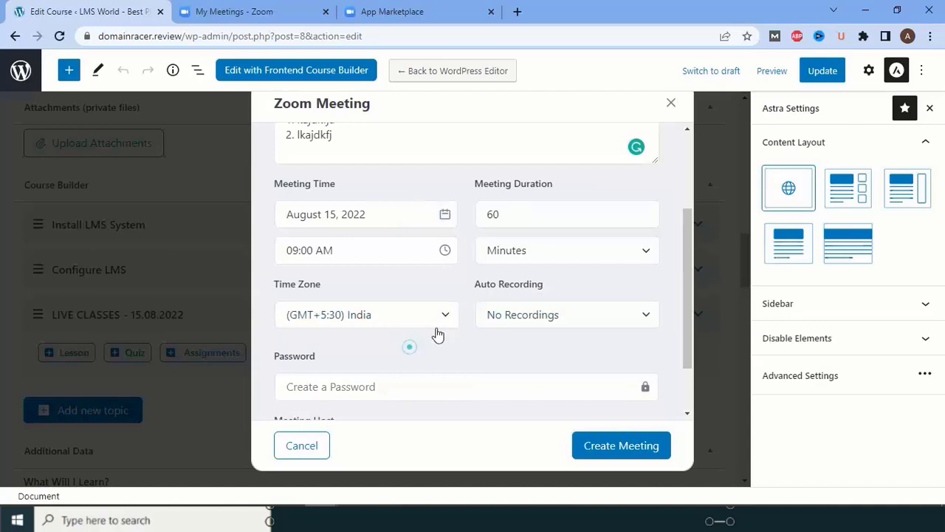
scroll(413, 333, down, 1)
click(415, 317)
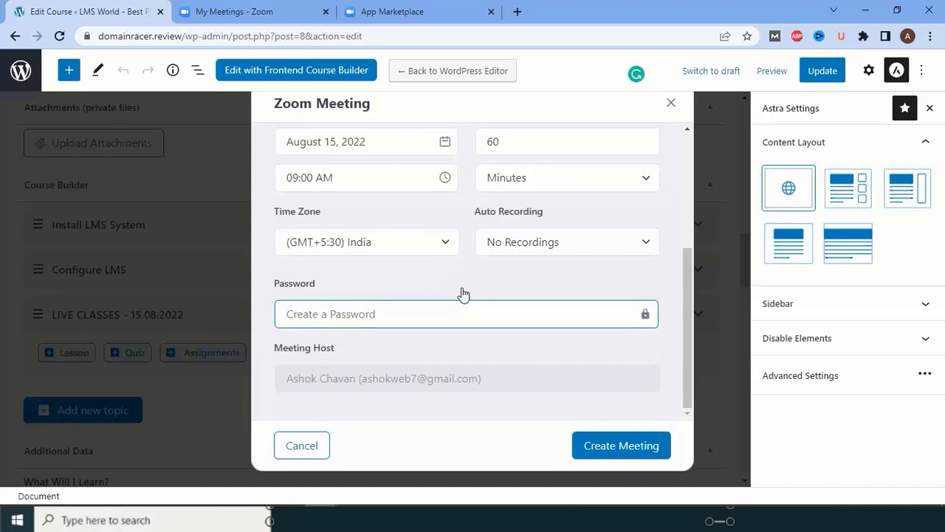
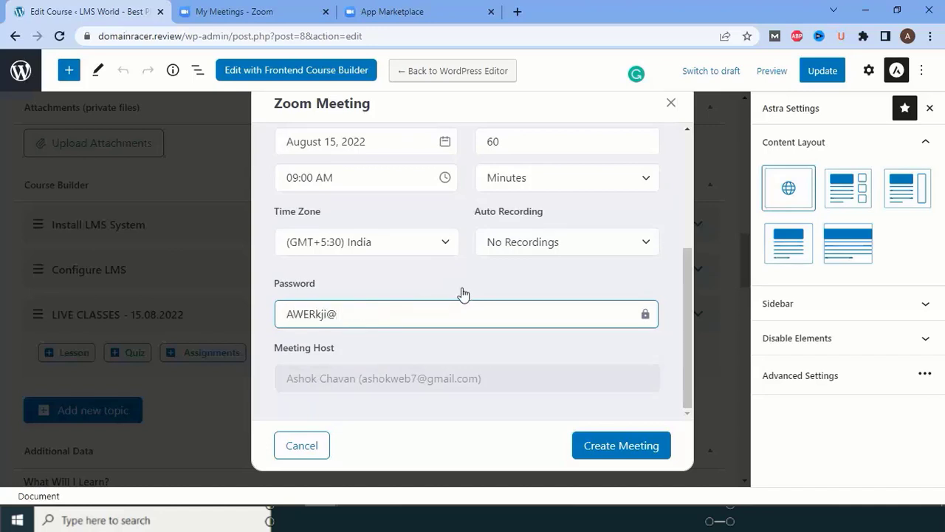
click(634, 448)
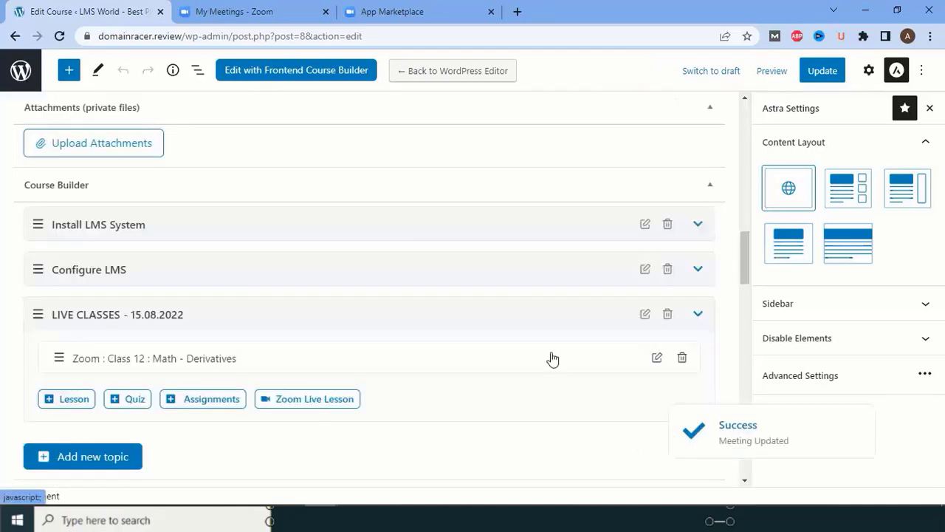
click(824, 77)
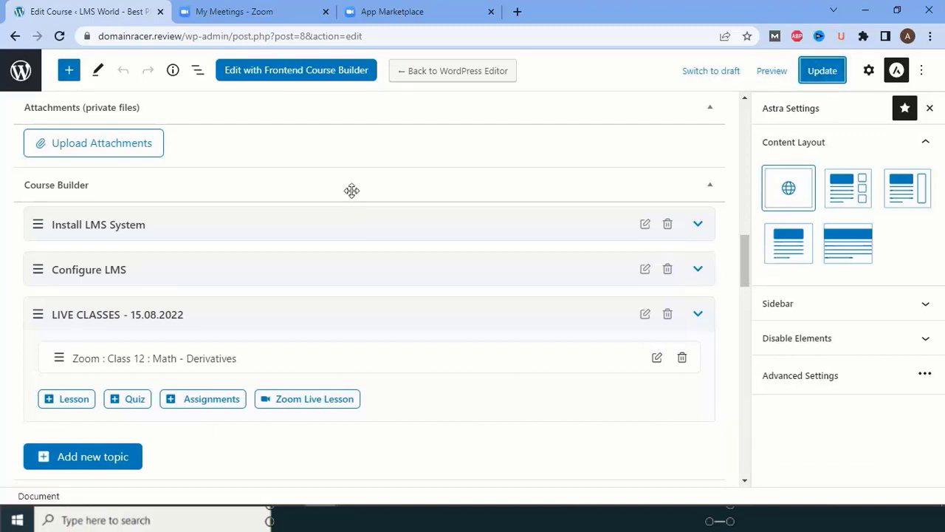
Step: In the Zoom portal tab, view upcoming meetings showing Class 12 : Math - Derivatives for tomorrow
click(238, 12)
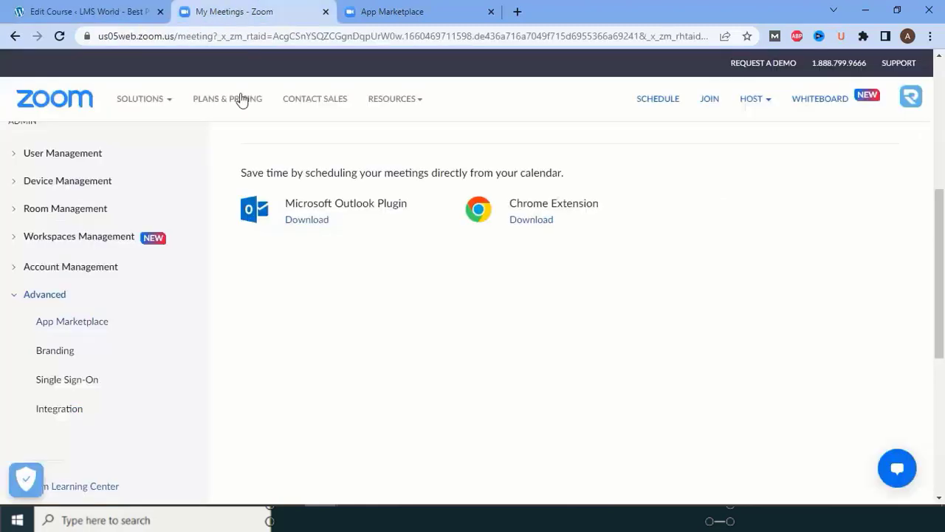
click(44, 233)
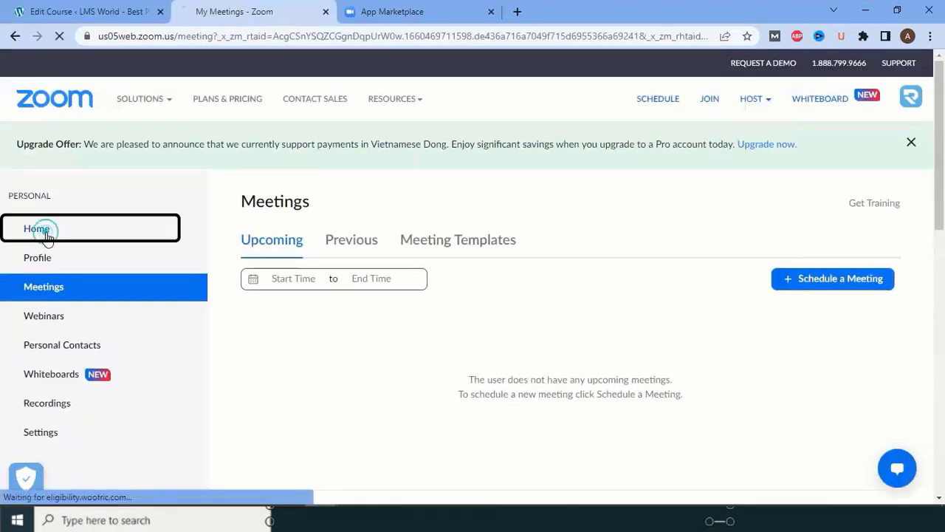
click(51, 289)
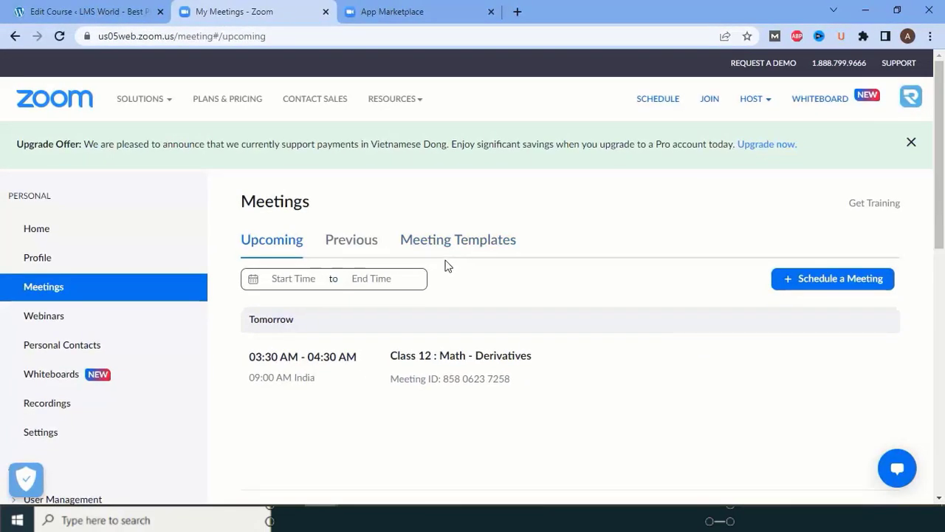
Step: Leave the course editor and open Tutor LMS Pro's Zoom page listing the Derivatives meeting
click(92, 11)
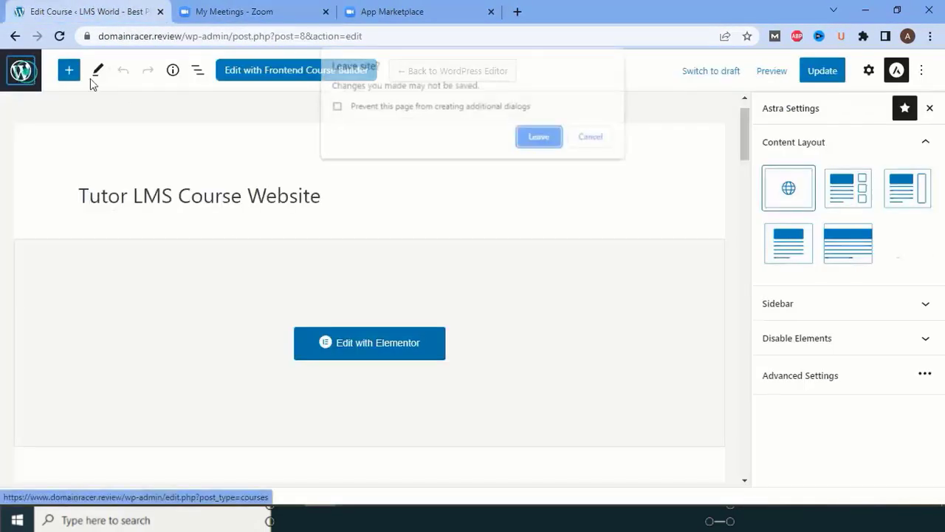
click(538, 136)
mouse_move(59, 130)
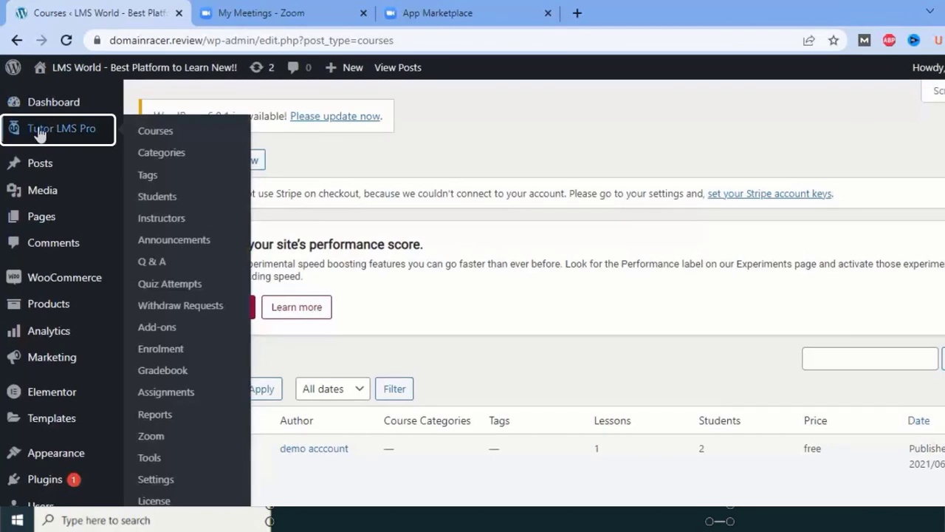
click(151, 436)
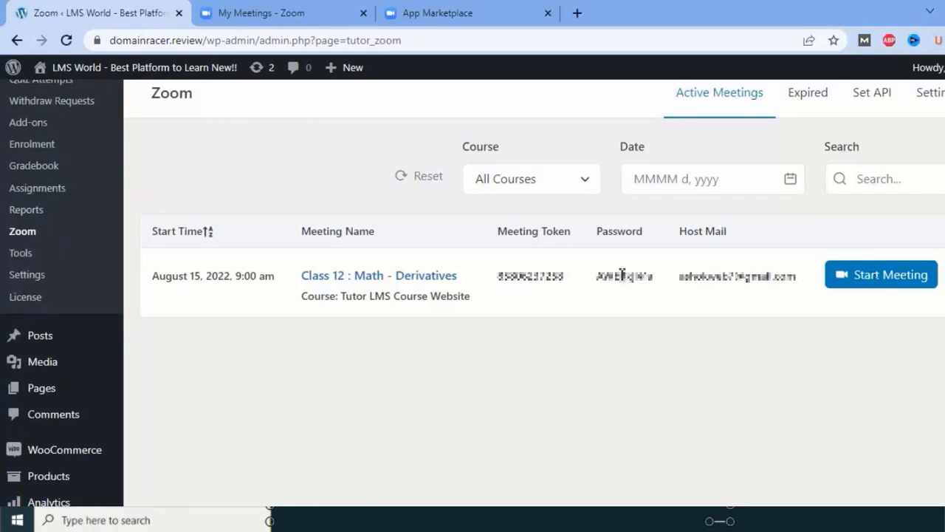
Step: Start the Class 12 : Math - Derivatives meeting, opening Zoom's Launch Meeting page in a new tab
click(872, 282)
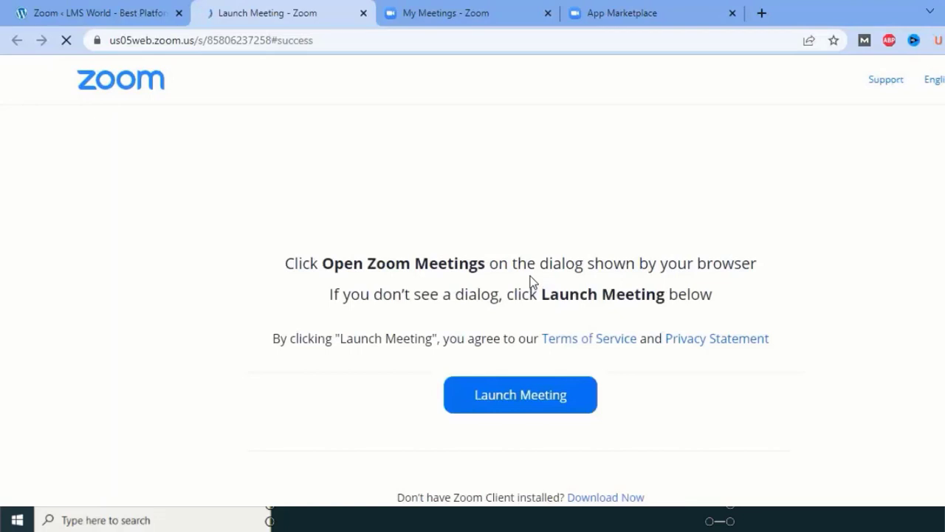